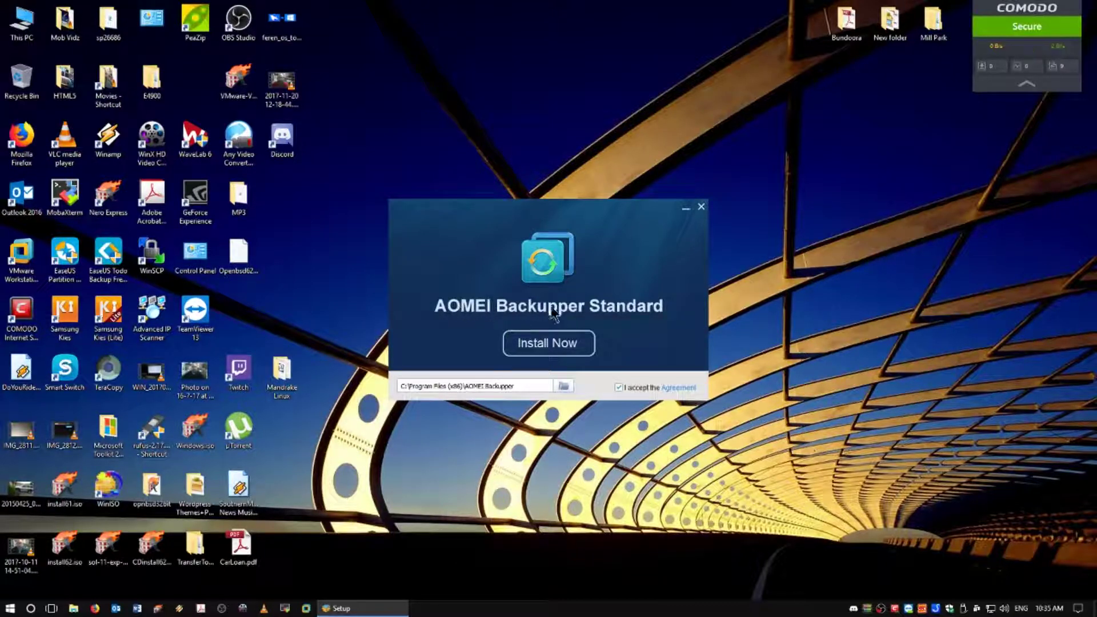
- Install AOMEI Backupper Standard to Install Succeeded (100%), then minimize the Firefox thank-you page
{"action": "left_click", "coordinate": [540, 346]}
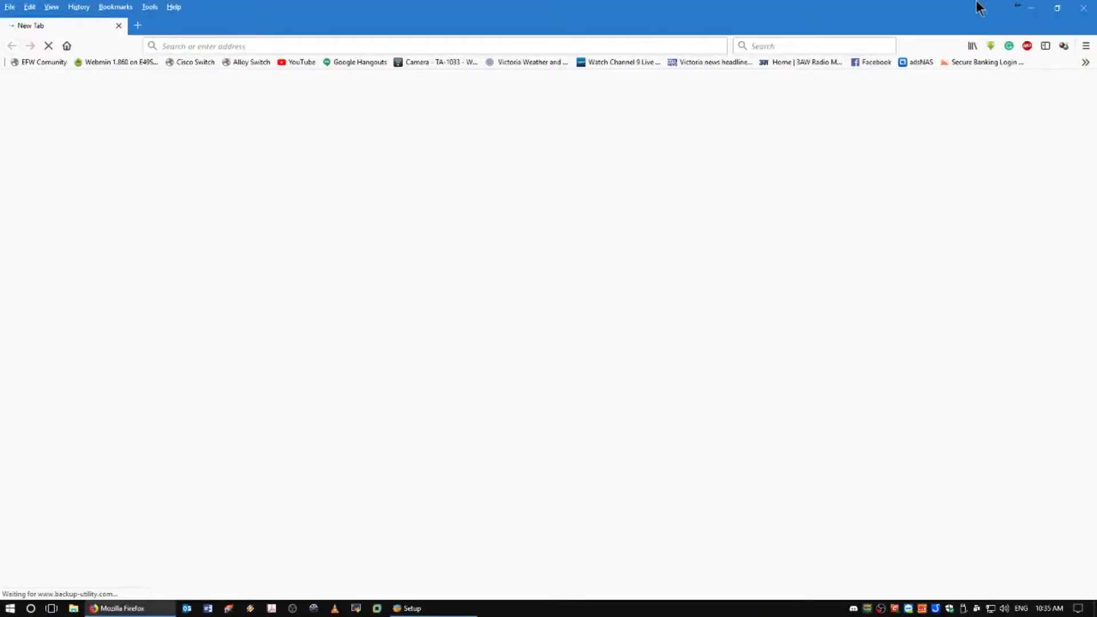
{"action": "left_click", "coordinate": [1031, 8]}
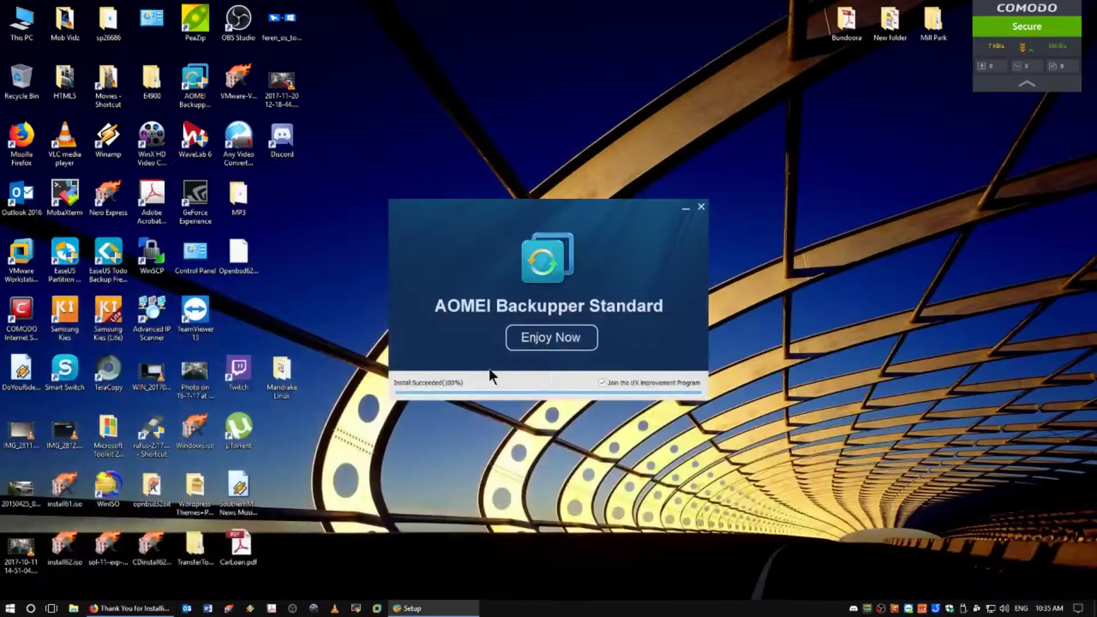
- Launch AOMEI Backupper with Enjoy Now and close the Firefox thank-you page
{"action": "left_click", "coordinate": [560, 336]}
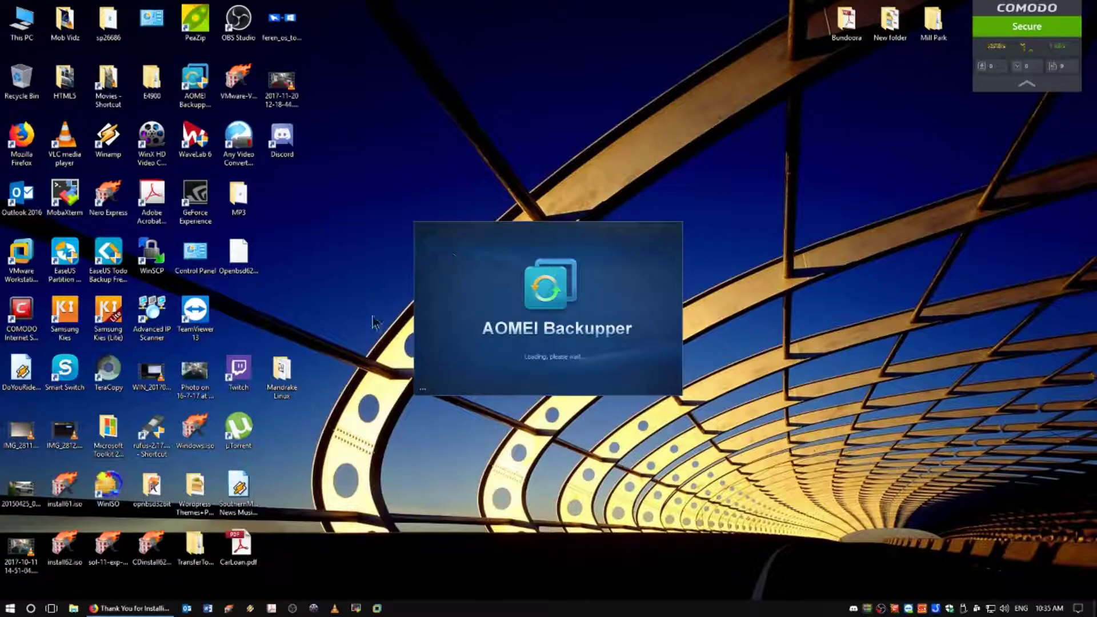
{"action": "left_click", "coordinate": [130, 608]}
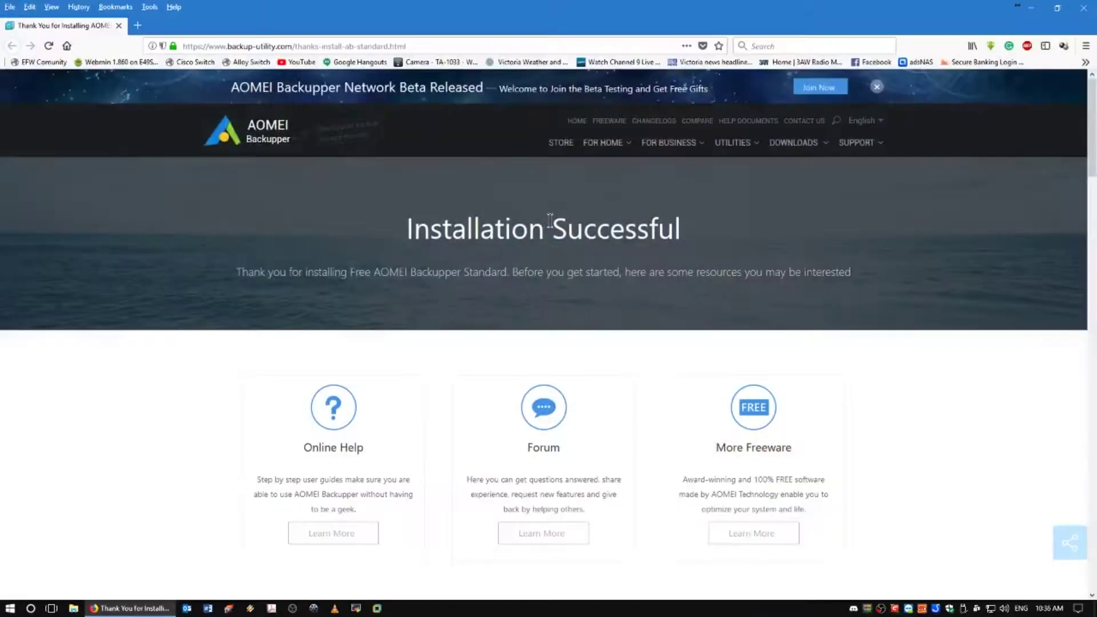
{"action": "left_click", "coordinate": [1084, 9]}
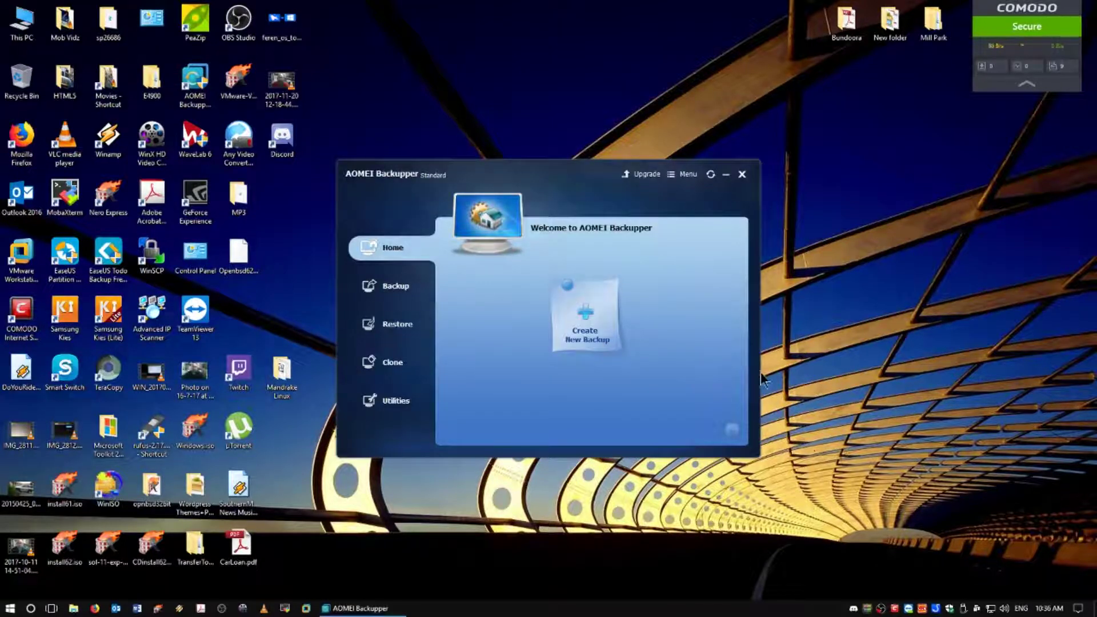
- Browse the Utilities, Clone, Restore and Backup pages, then return to the Home welcome page
{"action": "left_click", "coordinate": [392, 407]}
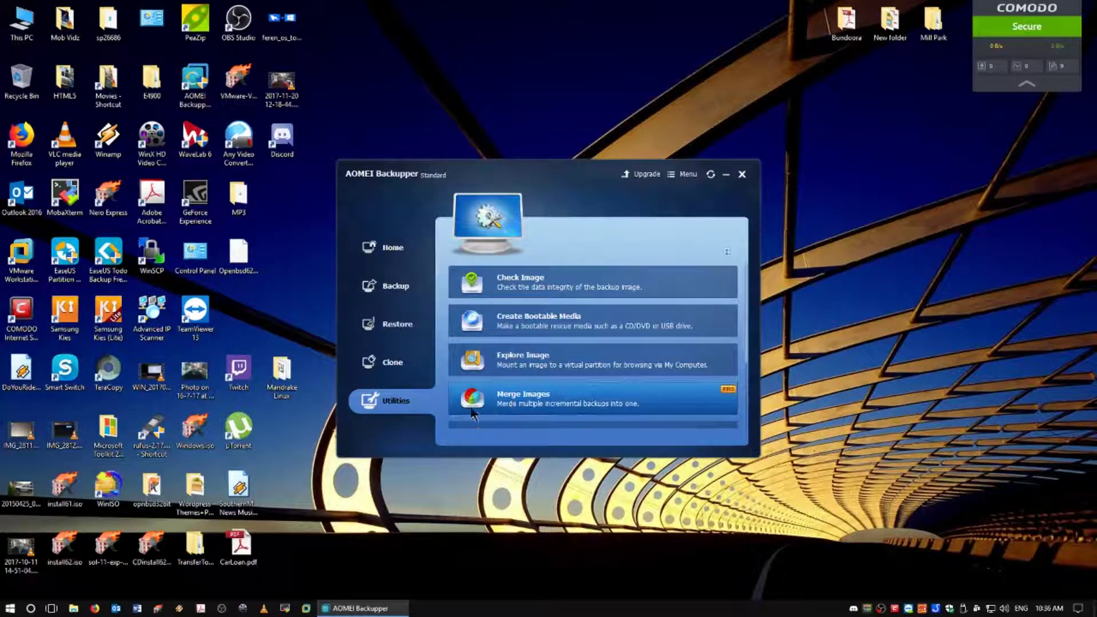
{"action": "left_click", "coordinate": [411, 362]}
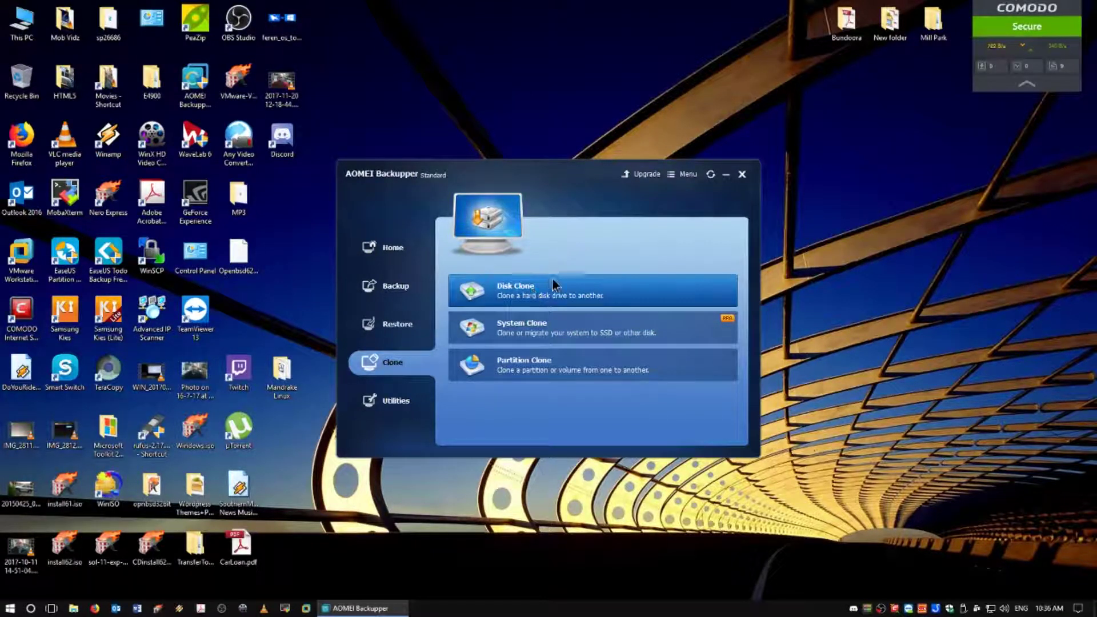
{"action": "left_click", "coordinate": [400, 323]}
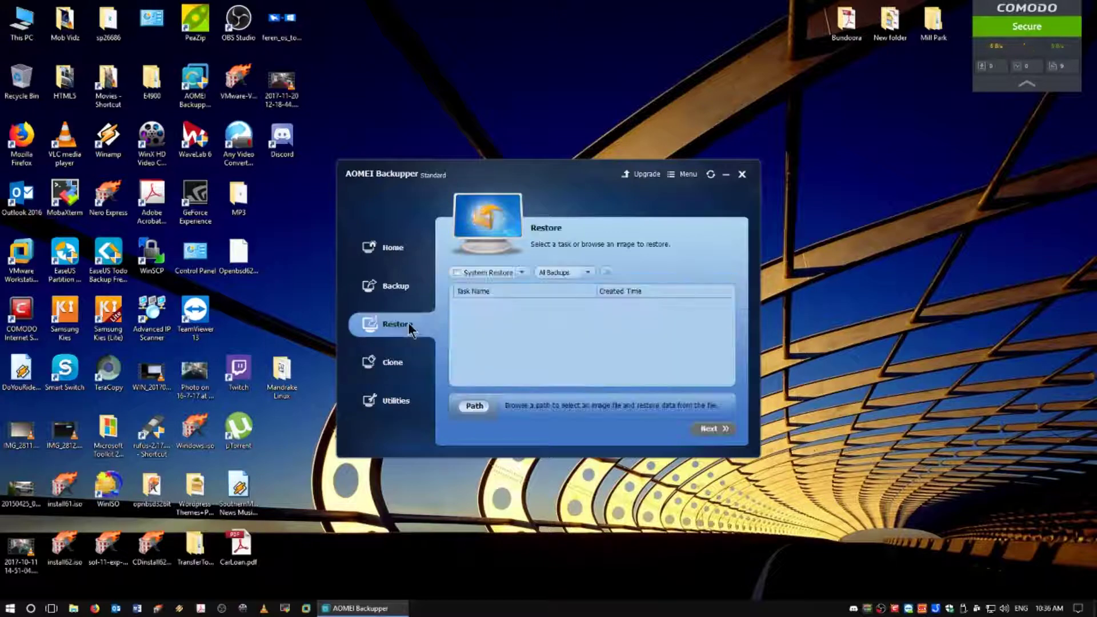
{"action": "left_click", "coordinate": [403, 286]}
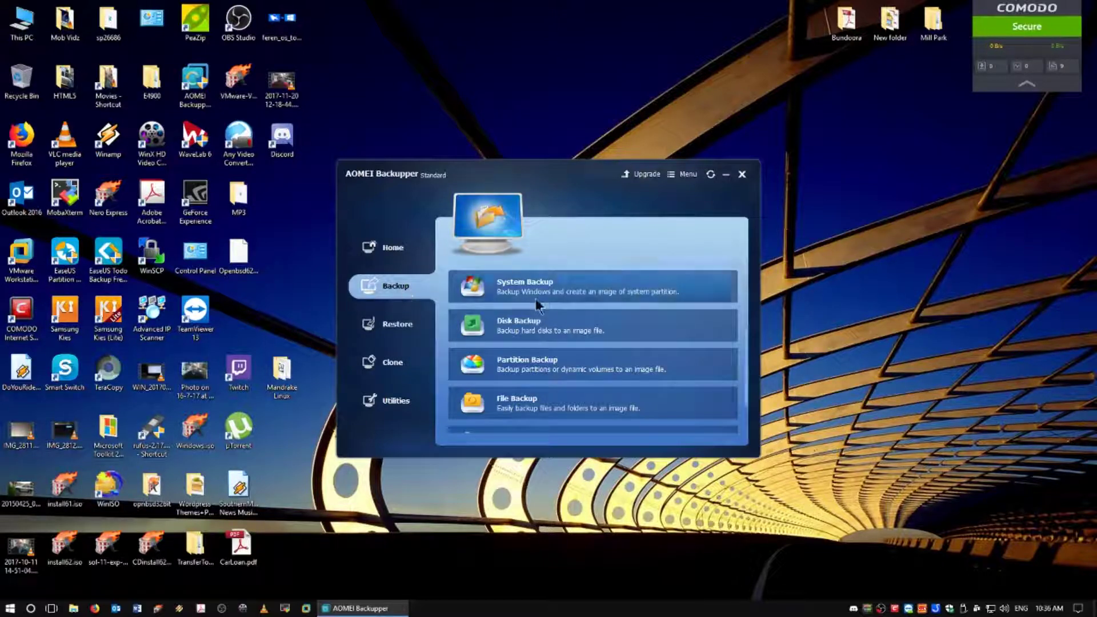
{"action": "scroll", "coordinate": [542, 302], "scroll_direction": "down", "scroll_amount": 1}
{"action": "scroll", "coordinate": [547, 303], "scroll_direction": "up", "scroll_amount": 1}
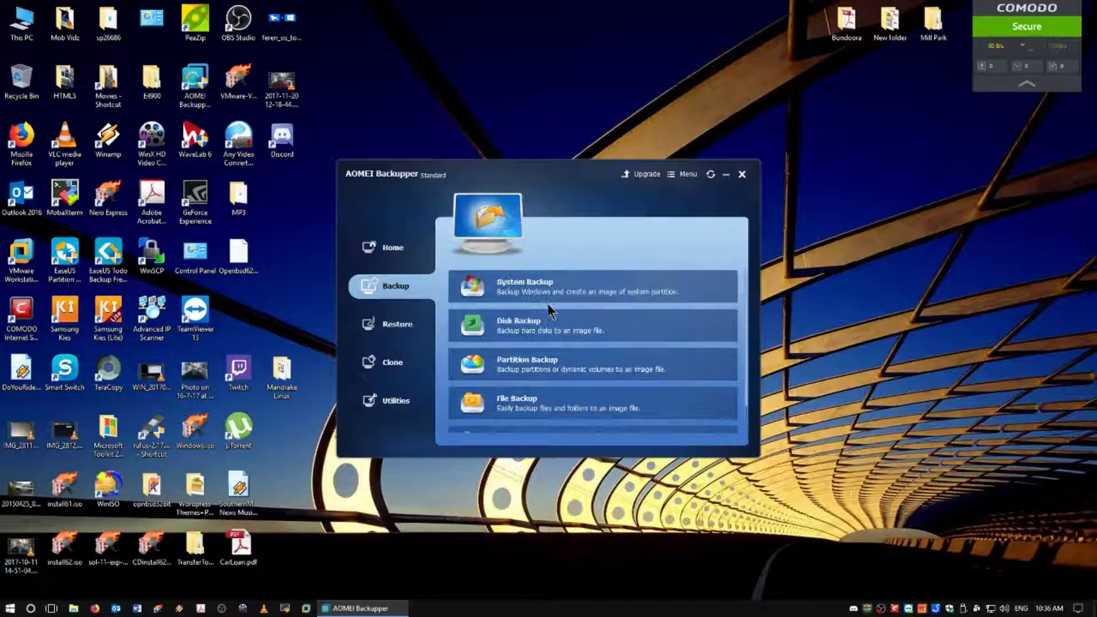
{"action": "left_click", "coordinate": [366, 245]}
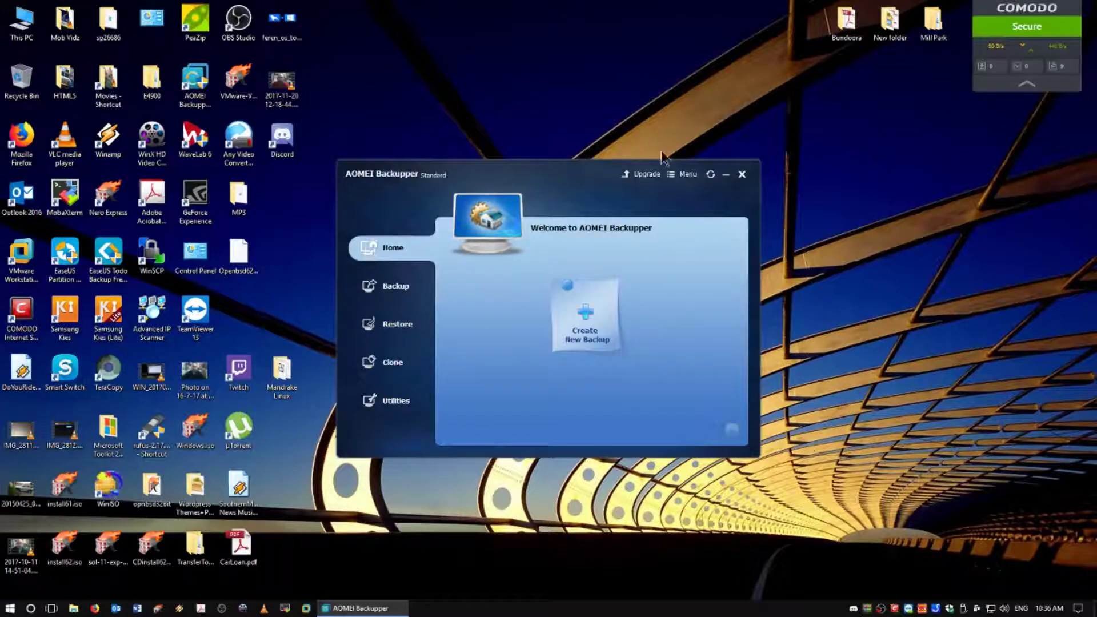
- Review the Intelligent Sector, Notifications, Splitting and Compression settings, cancel unchanged, and go to Clone
{"action": "left_click", "coordinate": [681, 175]}
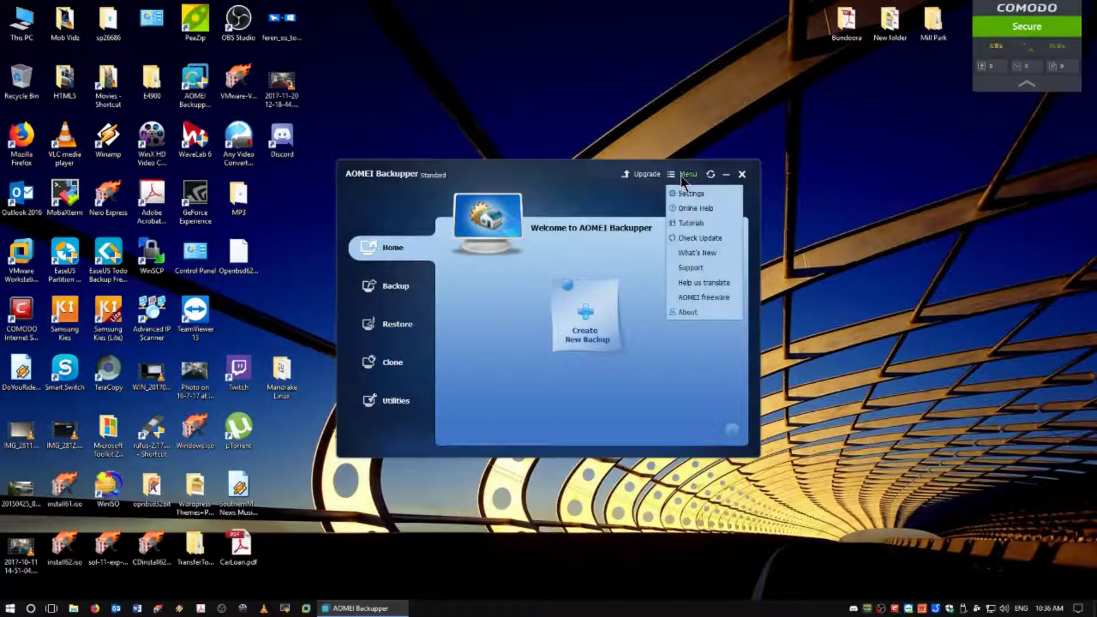
{"action": "left_click", "coordinate": [678, 194]}
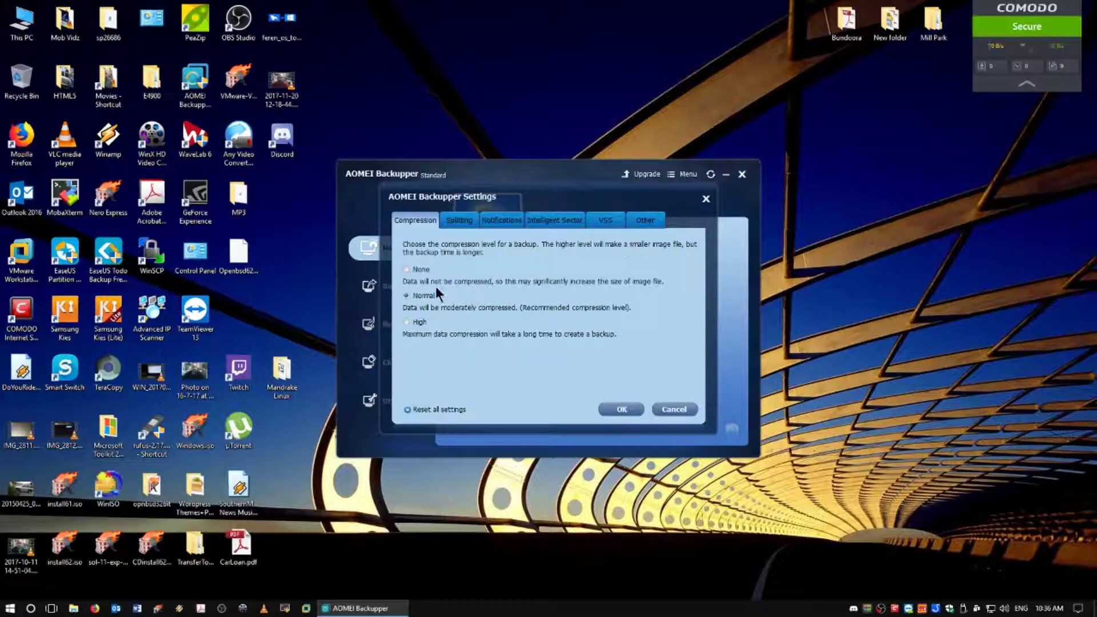
{"action": "left_click", "coordinate": [532, 220]}
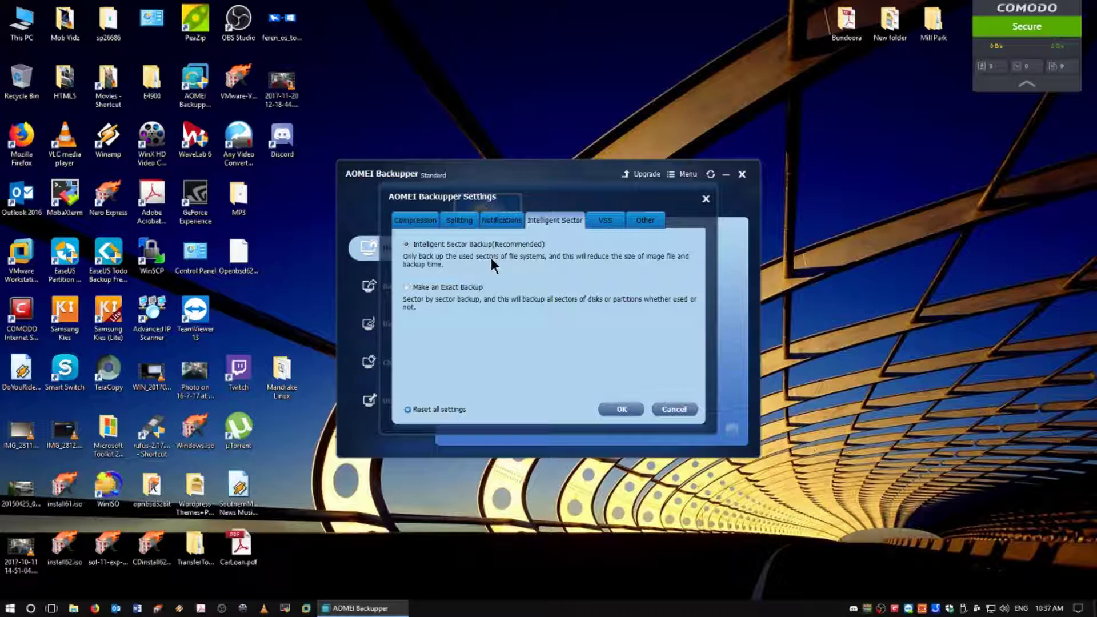
{"action": "left_click", "coordinate": [489, 221]}
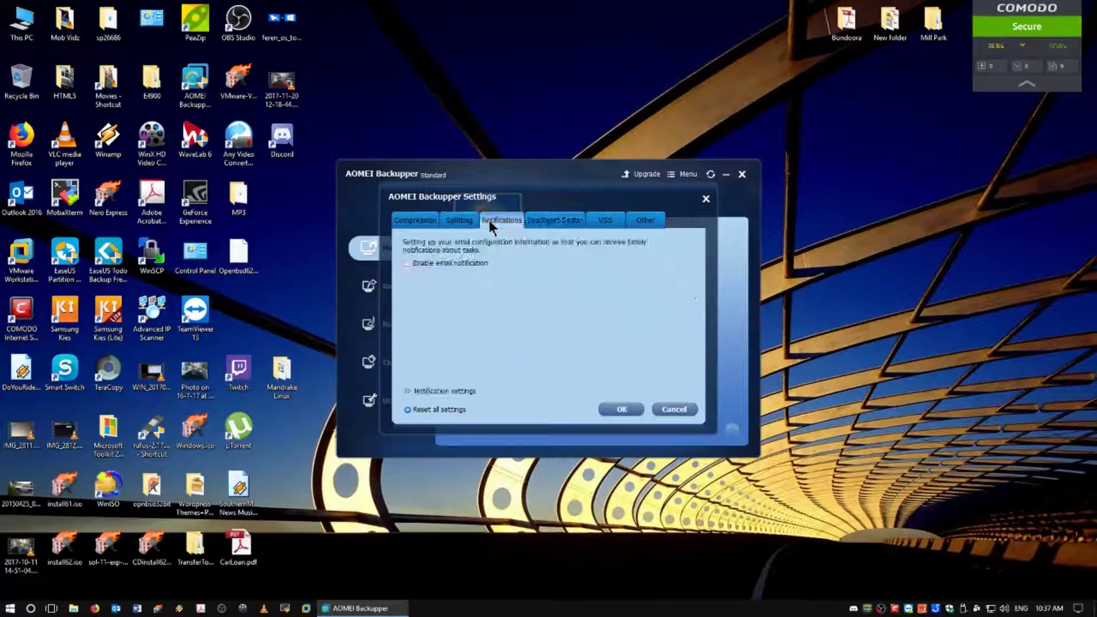
{"action": "left_click", "coordinate": [469, 217]}
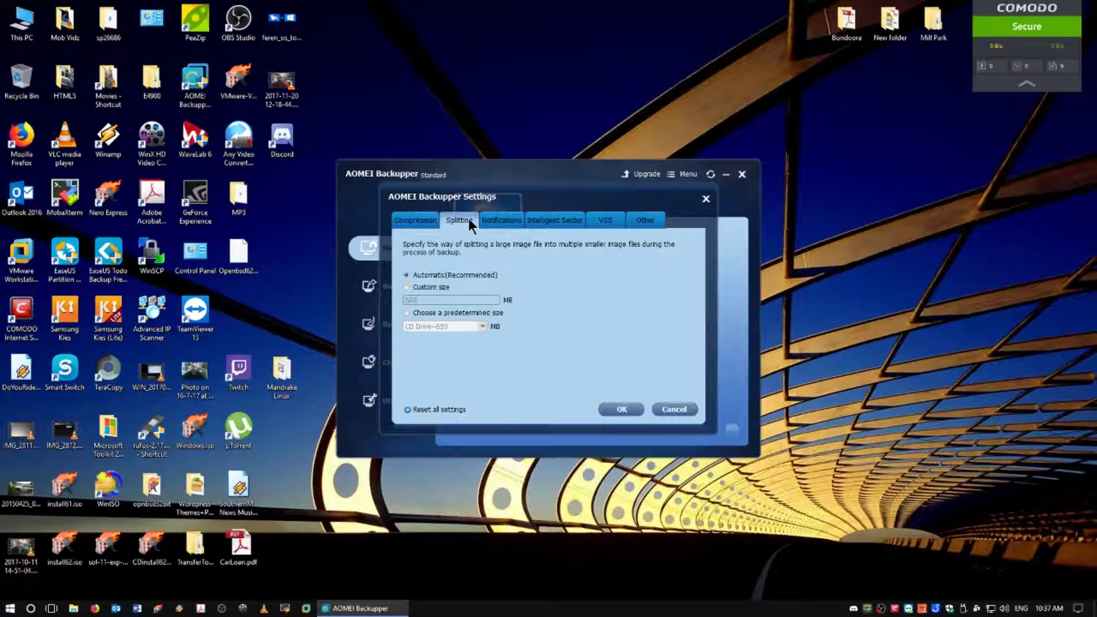
{"action": "left_click", "coordinate": [425, 221]}
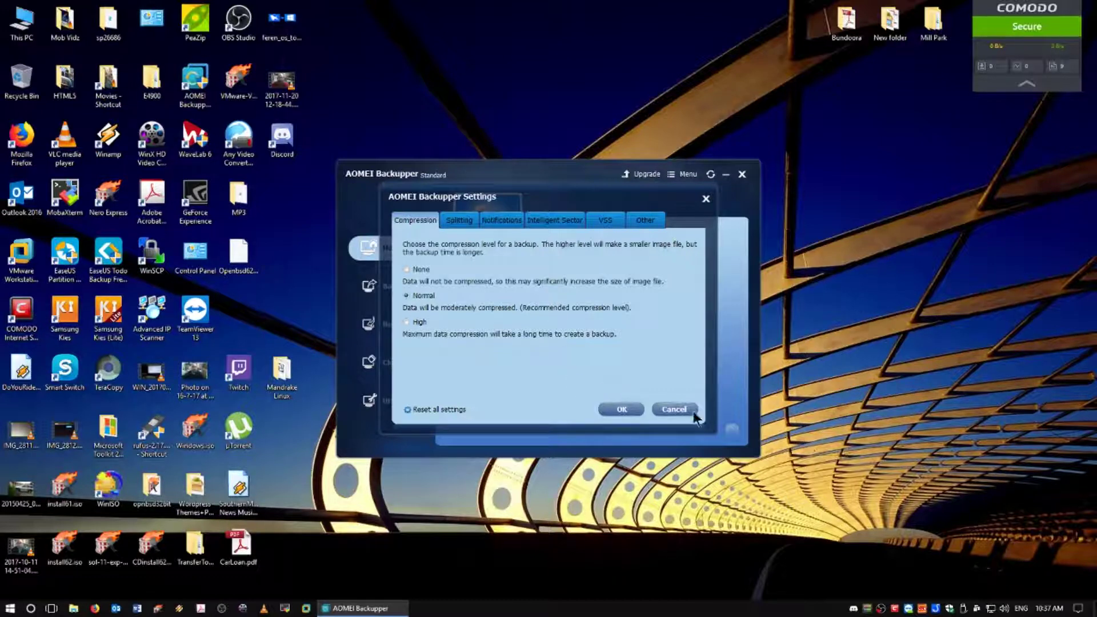
{"action": "left_click", "coordinate": [668, 409]}
{"action": "left_click", "coordinate": [392, 362]}
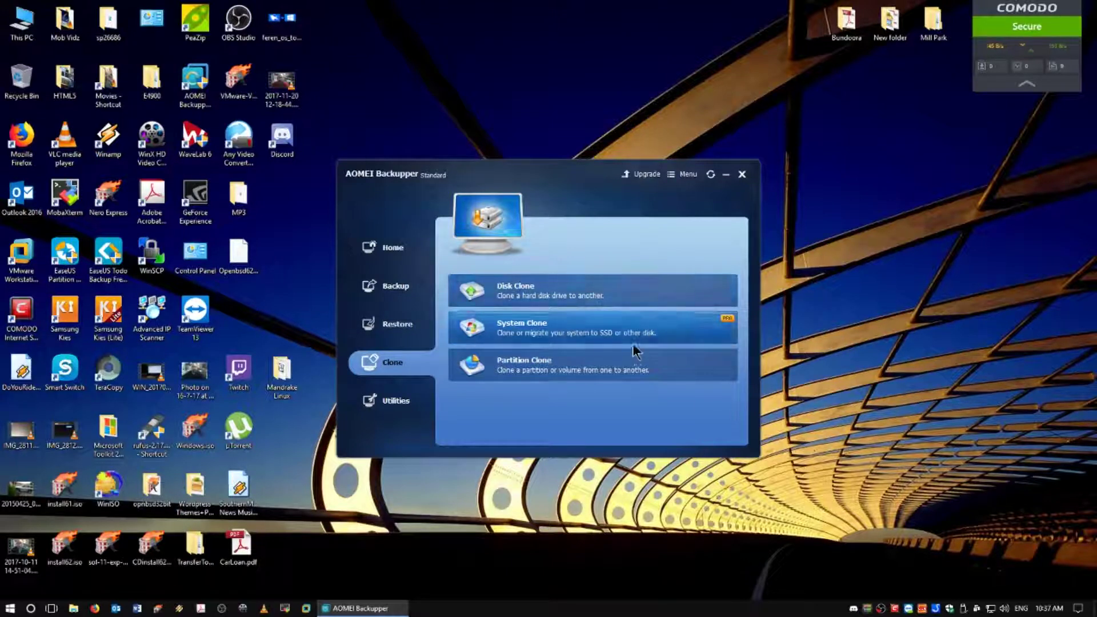
- Try System Clone (PRO) to get the Upgrade dialog listing Professional-only features
{"action": "left_click", "coordinate": [729, 325]}
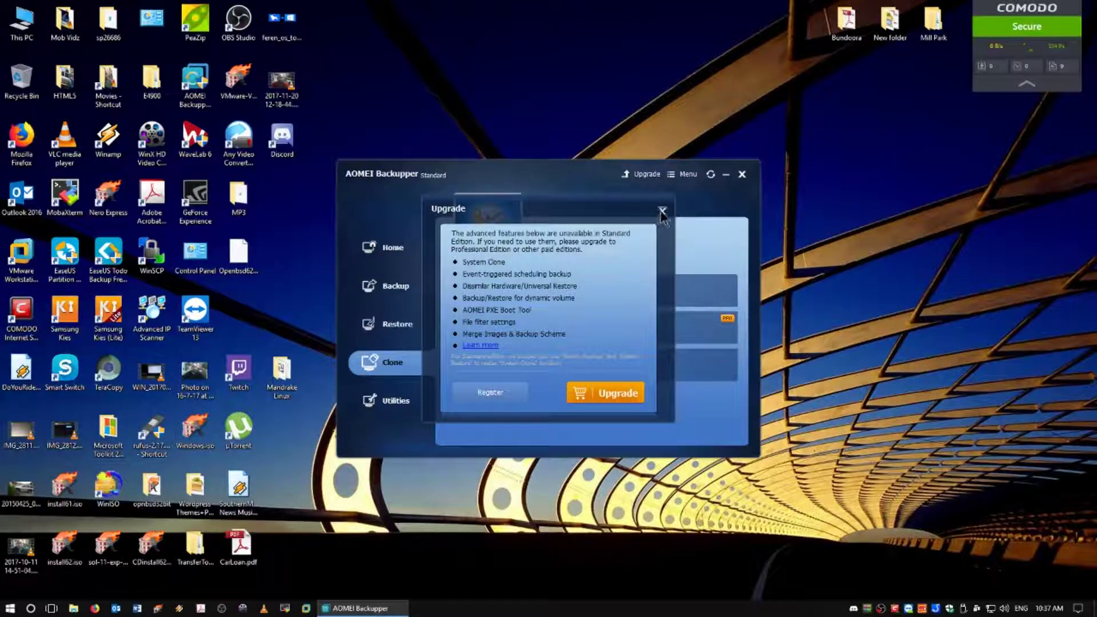
- Open the Professional upgrade page ($49.95) in Firefox and scroll through the edition comparison
{"action": "left_click", "coordinate": [602, 387]}
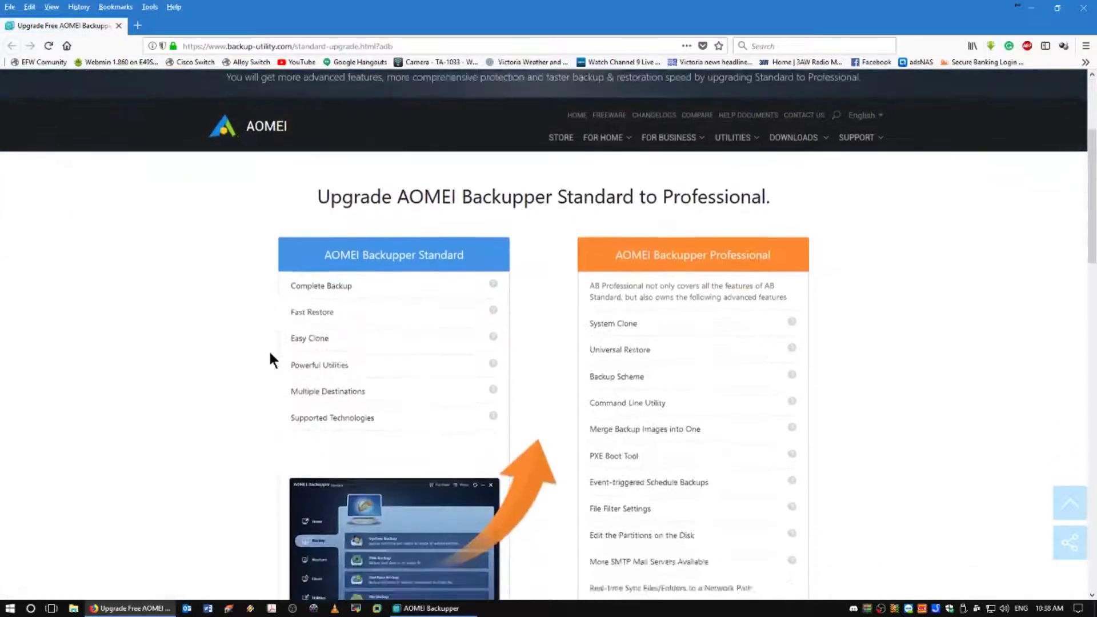
{"action": "scroll", "coordinate": [270, 353], "scroll_direction": "down", "scroll_amount": 3}
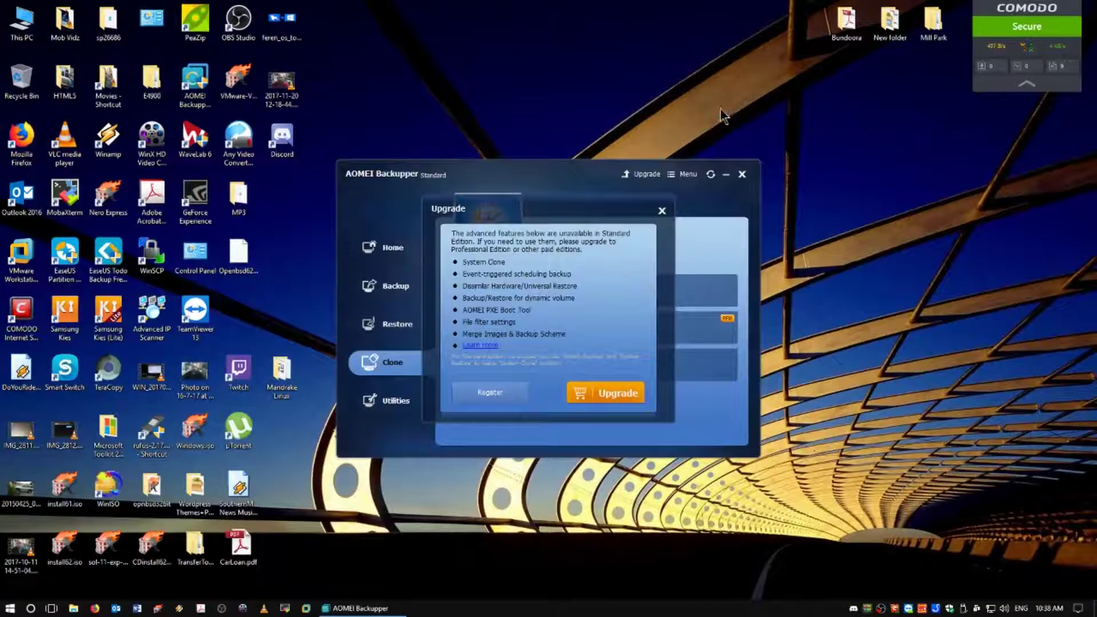
- Dismiss the Upgrade dialog and preview the Partition Clone and Disk Clone source lists, going back each time
{"action": "left_click", "coordinate": [661, 212]}
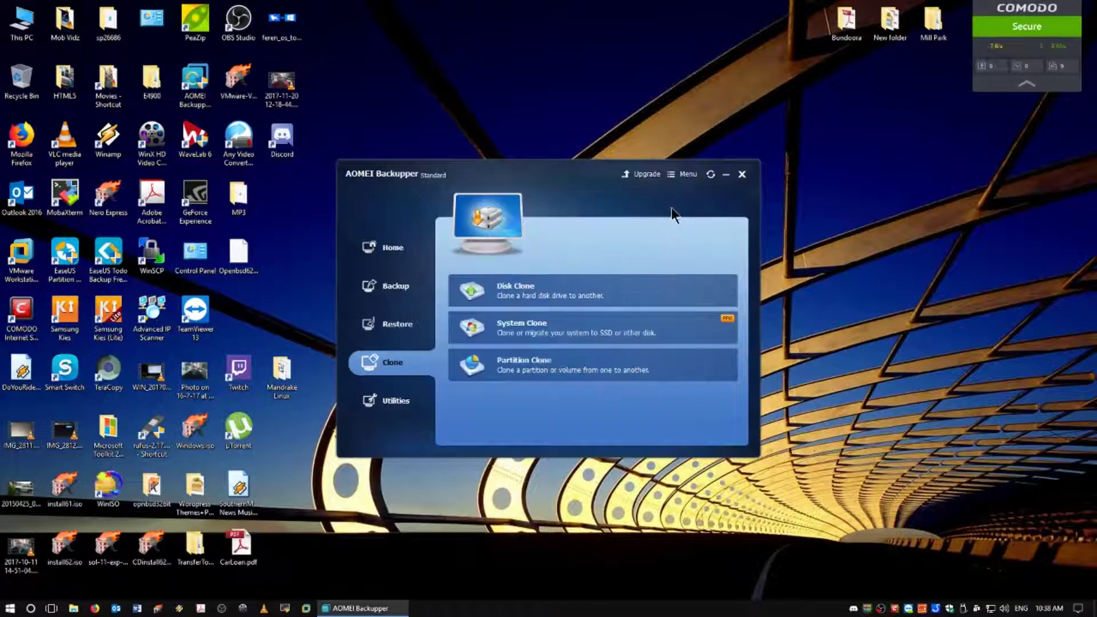
{"action": "left_click", "coordinate": [571, 372]}
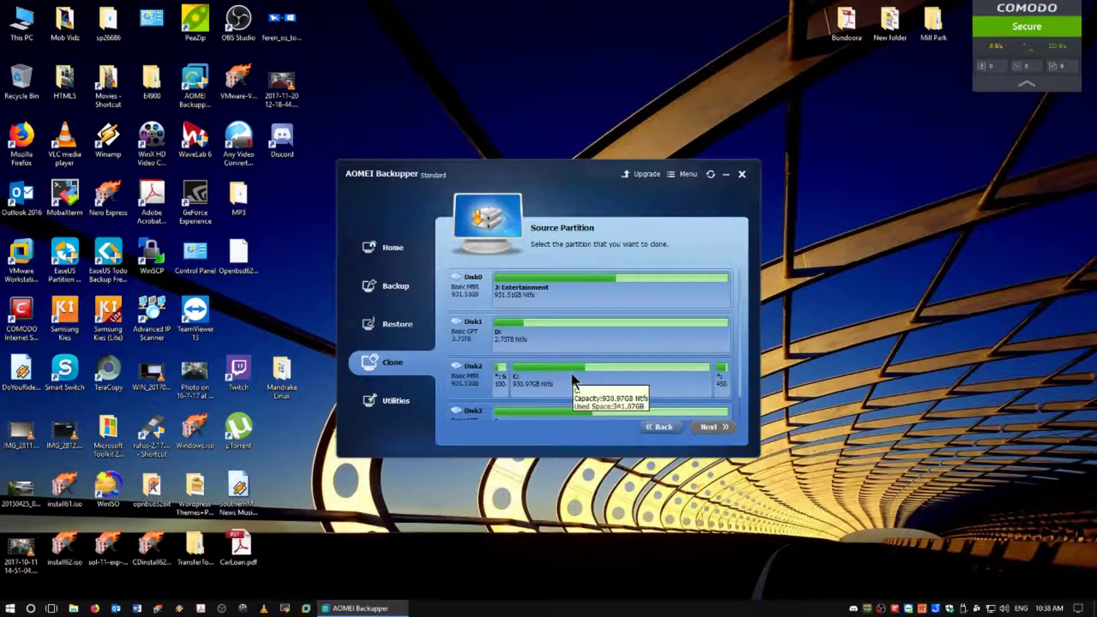
{"action": "left_click", "coordinate": [657, 427]}
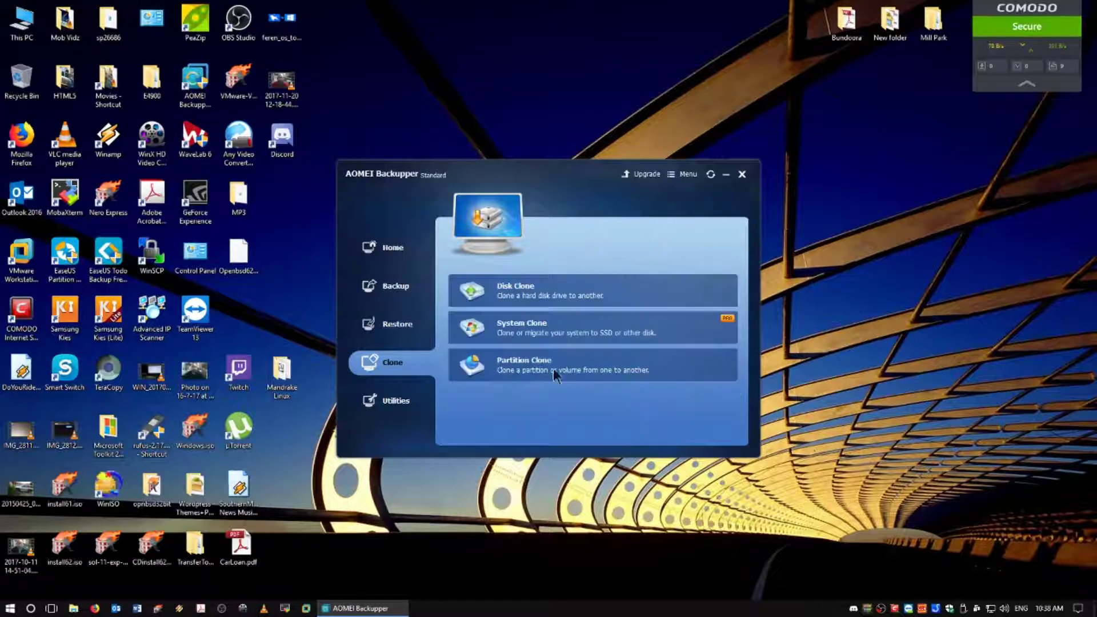
{"action": "left_click", "coordinate": [543, 284]}
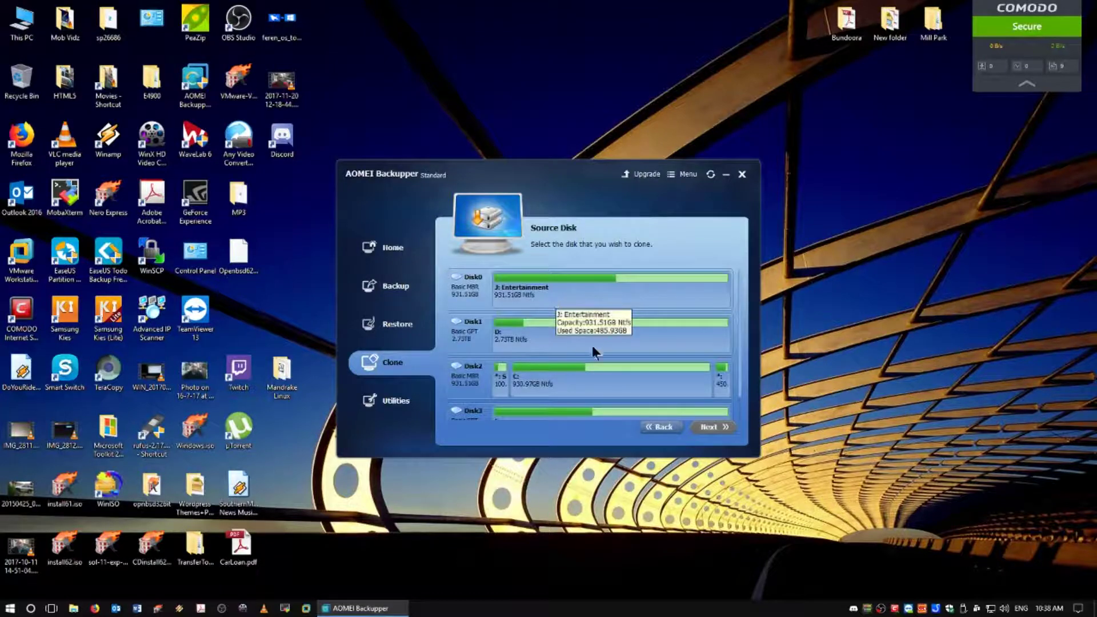
{"action": "left_click", "coordinate": [656, 426]}
- Look over the Utilities page and the list of available backup types
{"action": "left_click", "coordinate": [384, 393]}
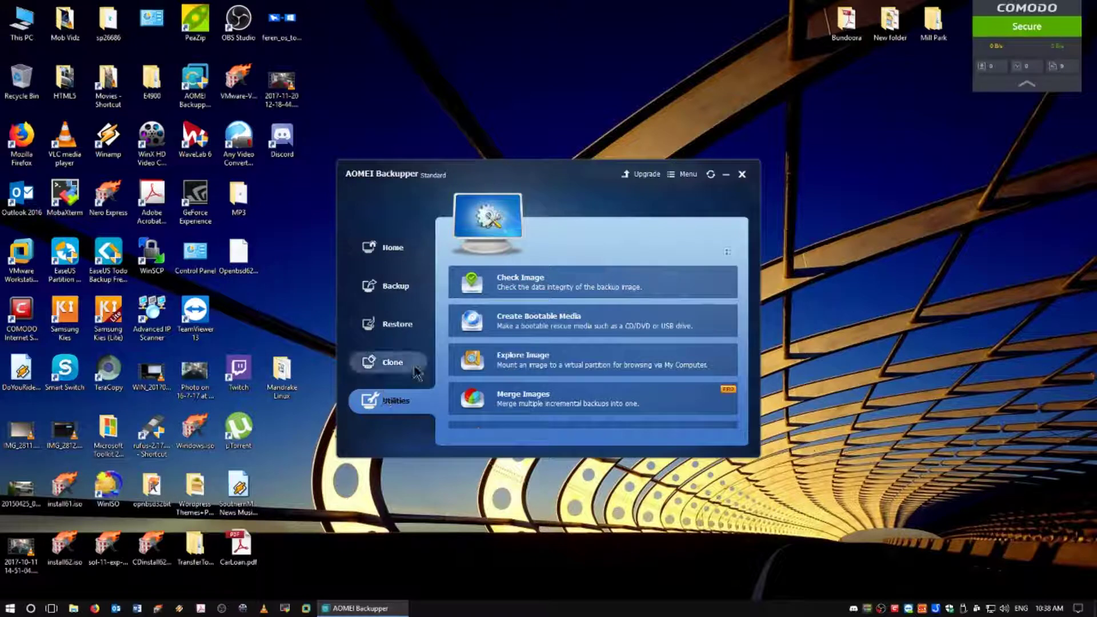
{"action": "left_click", "coordinate": [411, 288]}
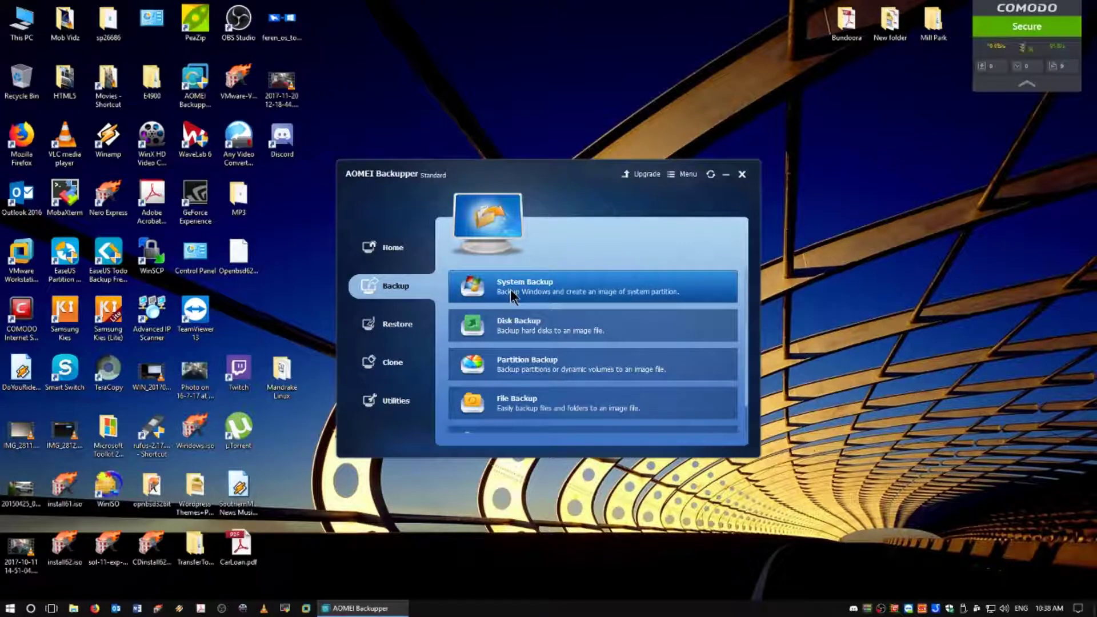
{"action": "scroll", "coordinate": [519, 337], "scroll_direction": "down", "scroll_amount": 1}
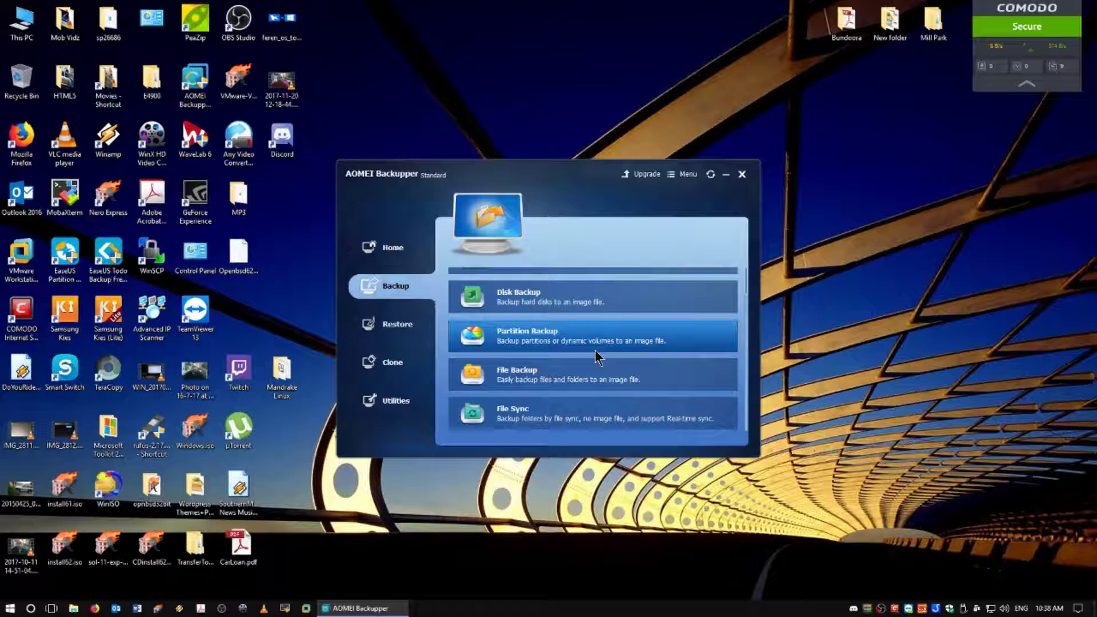
{"action": "scroll", "coordinate": [594, 349], "scroll_direction": "up", "scroll_amount": 1}
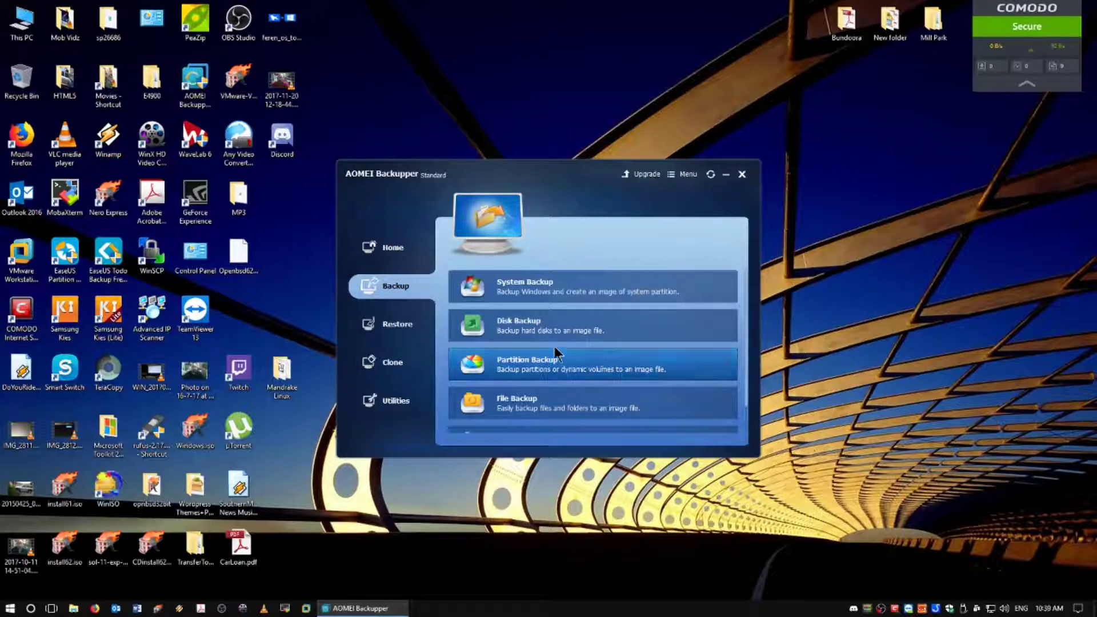
- Set up a System Backup of System Reserved and C: with New Volume (K:) as destination
{"action": "left_click", "coordinate": [557, 295]}
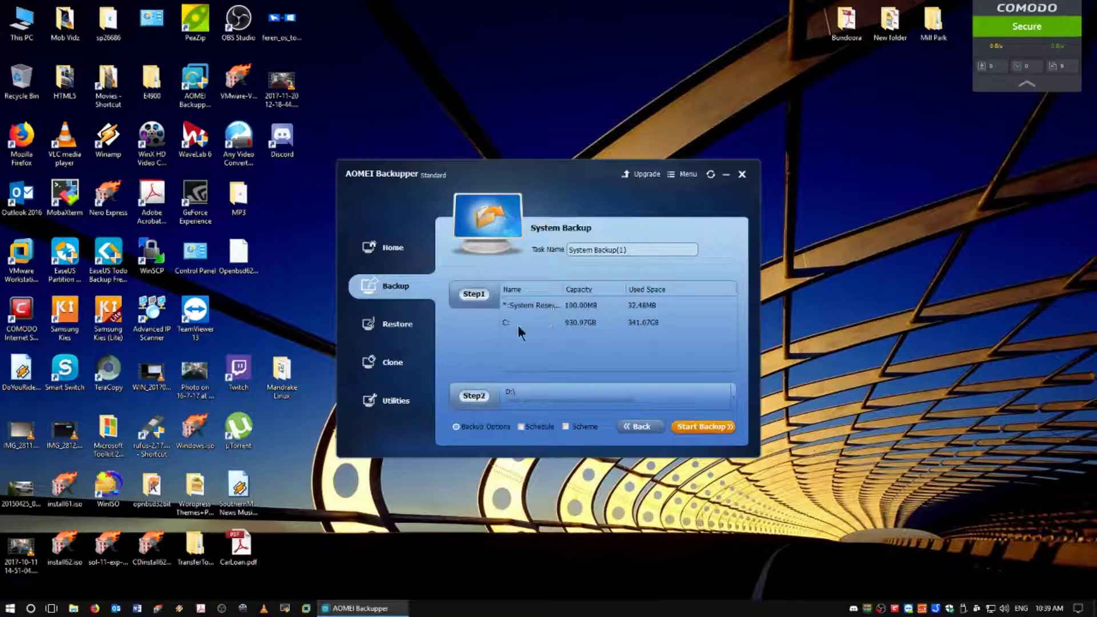
{"action": "left_click", "coordinate": [513, 401]}
{"action": "left_click", "coordinate": [415, 303]}
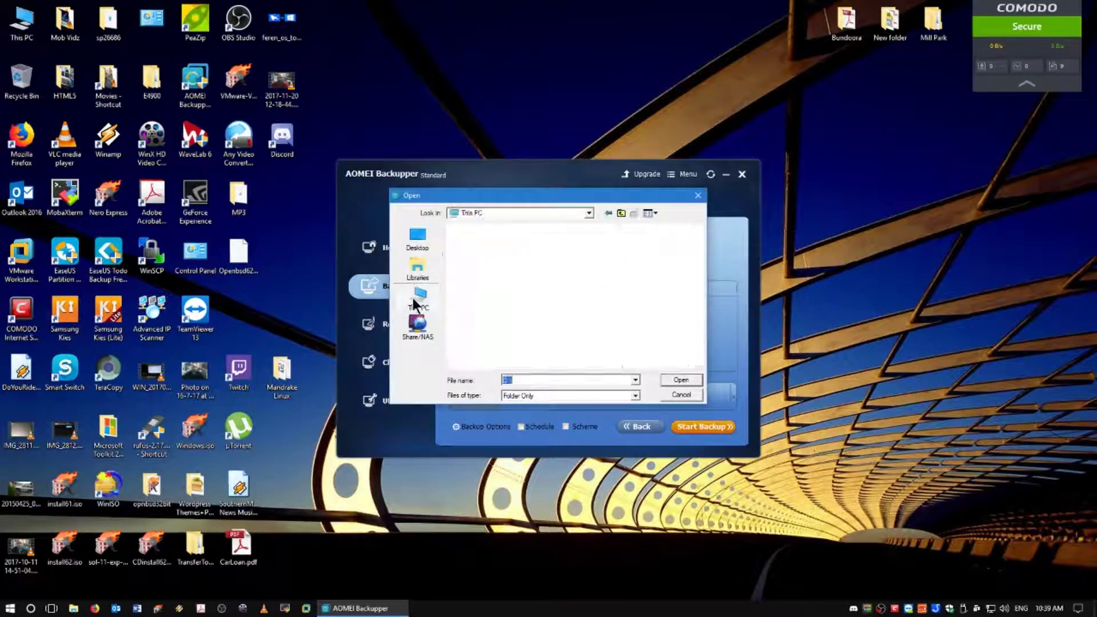
{"action": "scroll", "coordinate": [529, 269], "scroll_direction": "down", "scroll_amount": 10}
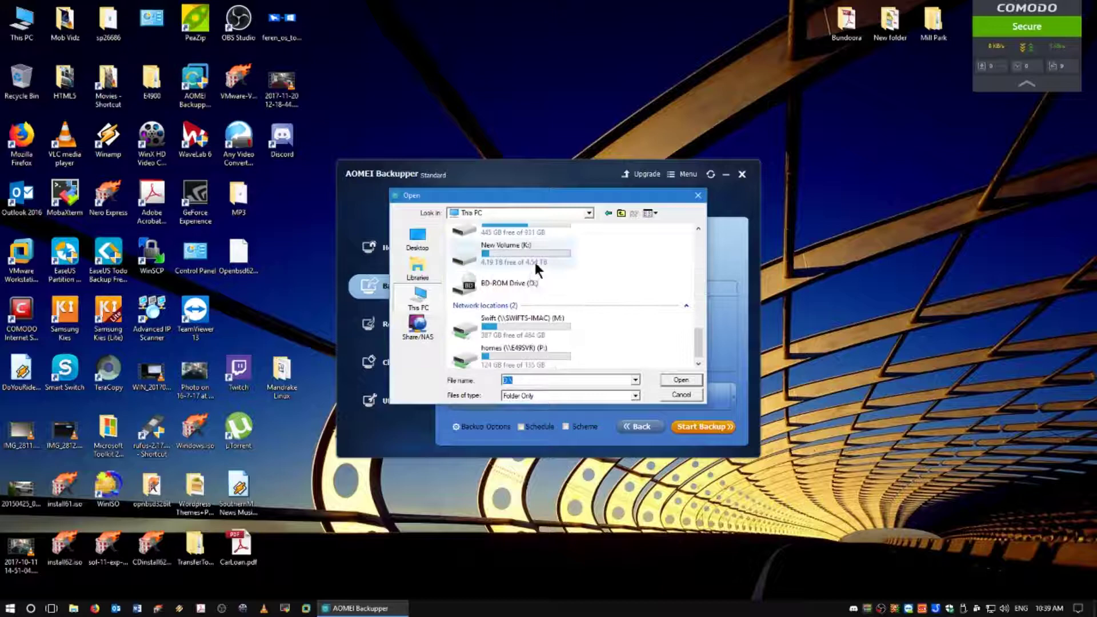
{"action": "left_click", "coordinate": [535, 262]}
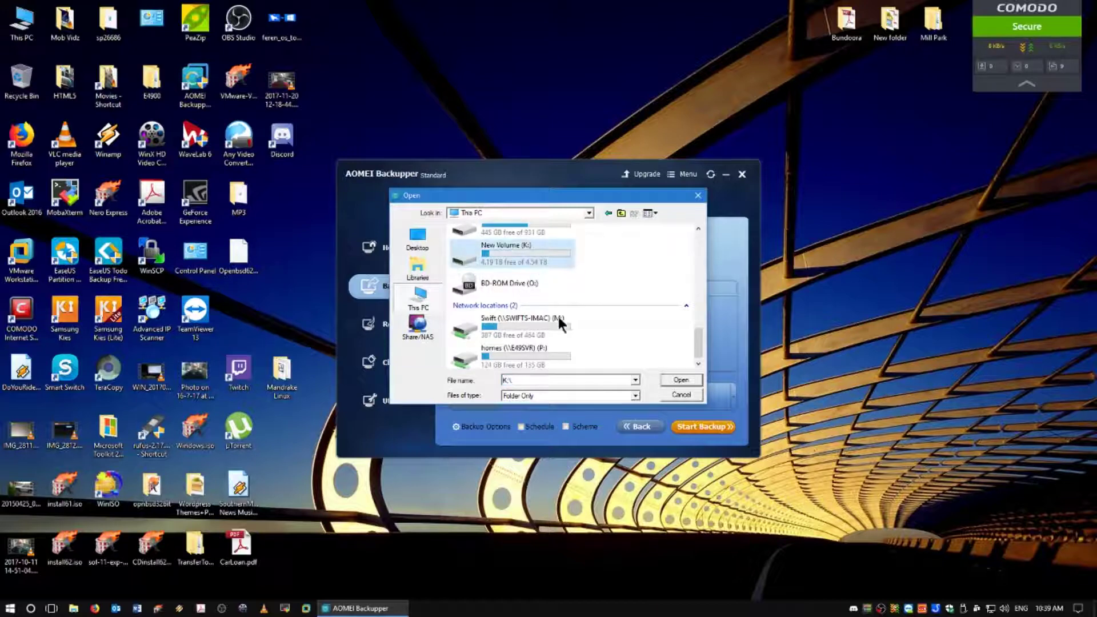
{"action": "left_click", "coordinate": [693, 380]}
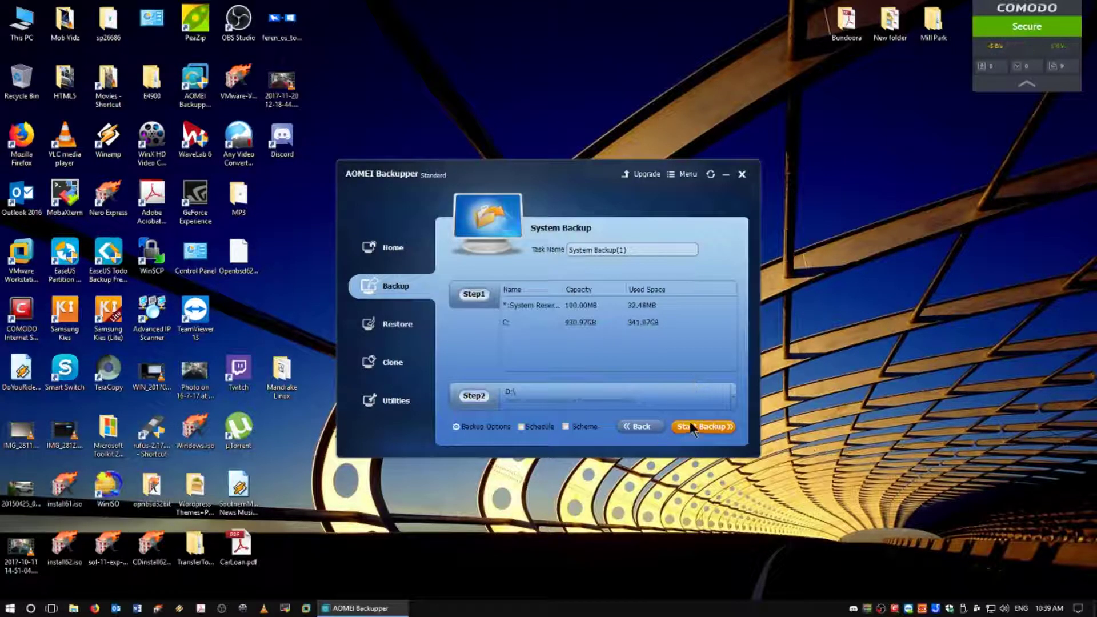
- Start the System Backup(1) run, then cancel it partway and confirm with Yes
{"action": "left_click", "coordinate": [688, 427]}
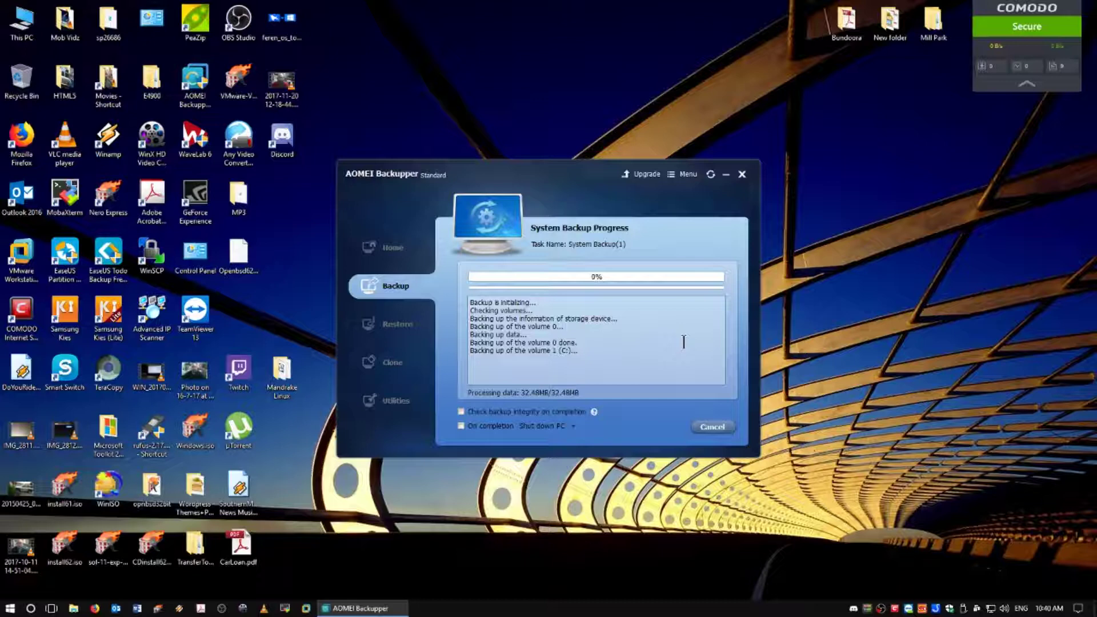
{"action": "left_click", "coordinate": [714, 426]}
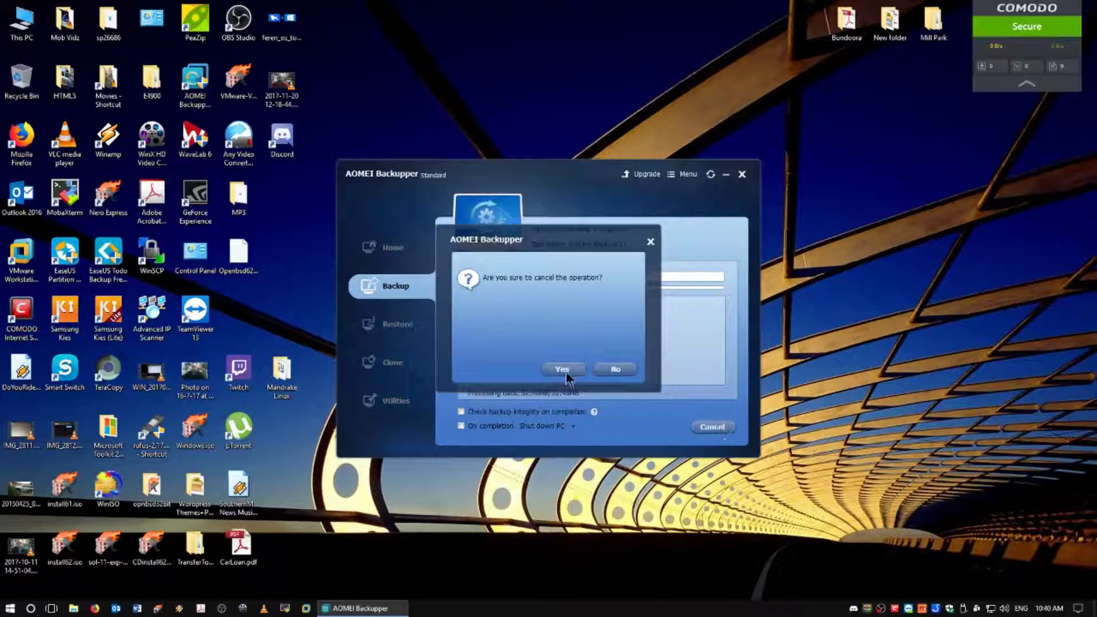
{"action": "left_click", "coordinate": [565, 371]}
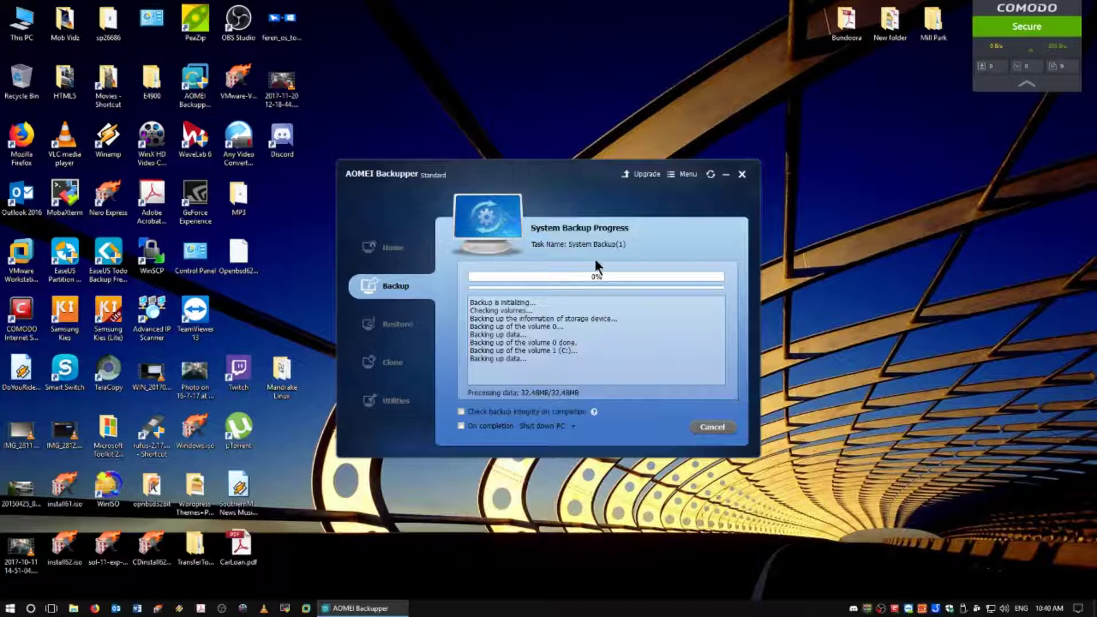
{"action": "left_click", "coordinate": [688, 174]}
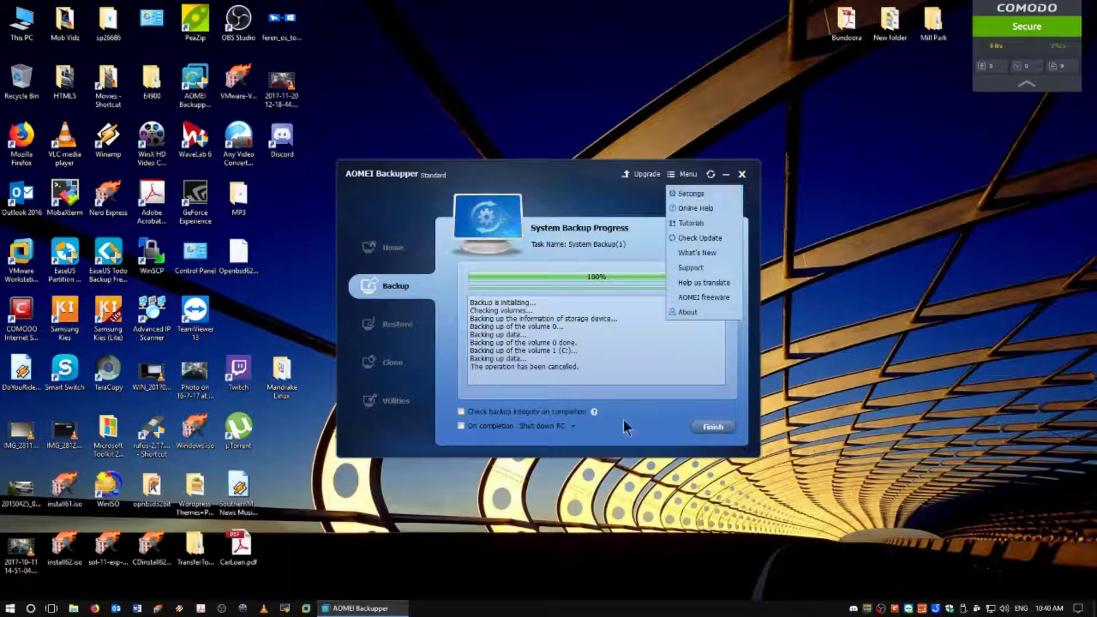
- Finish the cancelled job and start a new File Backup, closing Add File without adding anything
{"action": "left_click", "coordinate": [712, 428]}
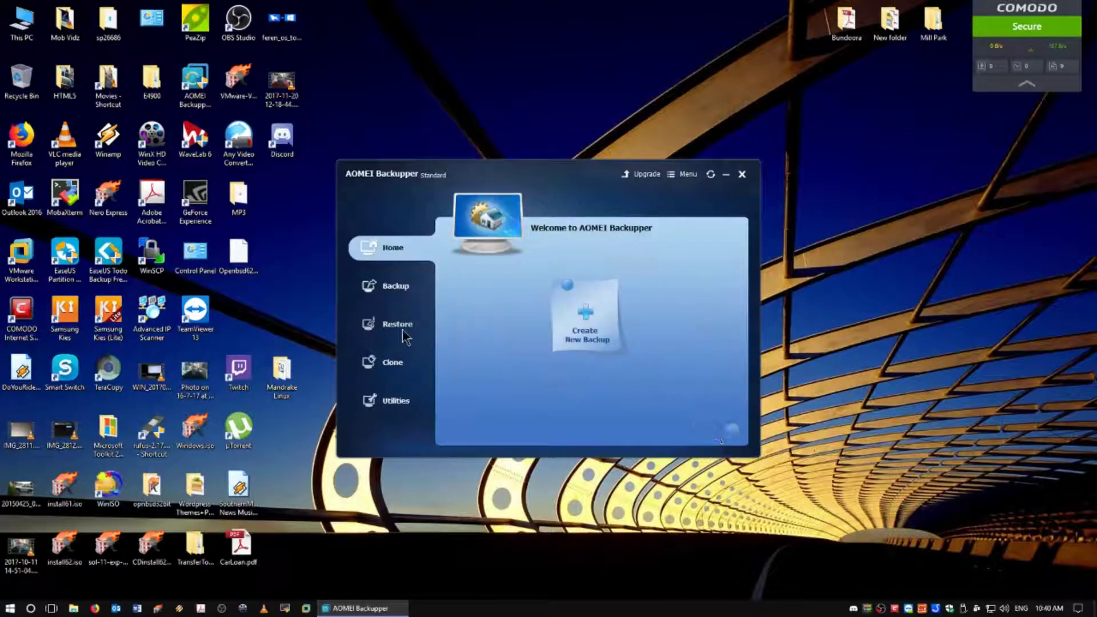
{"action": "left_click", "coordinate": [416, 292]}
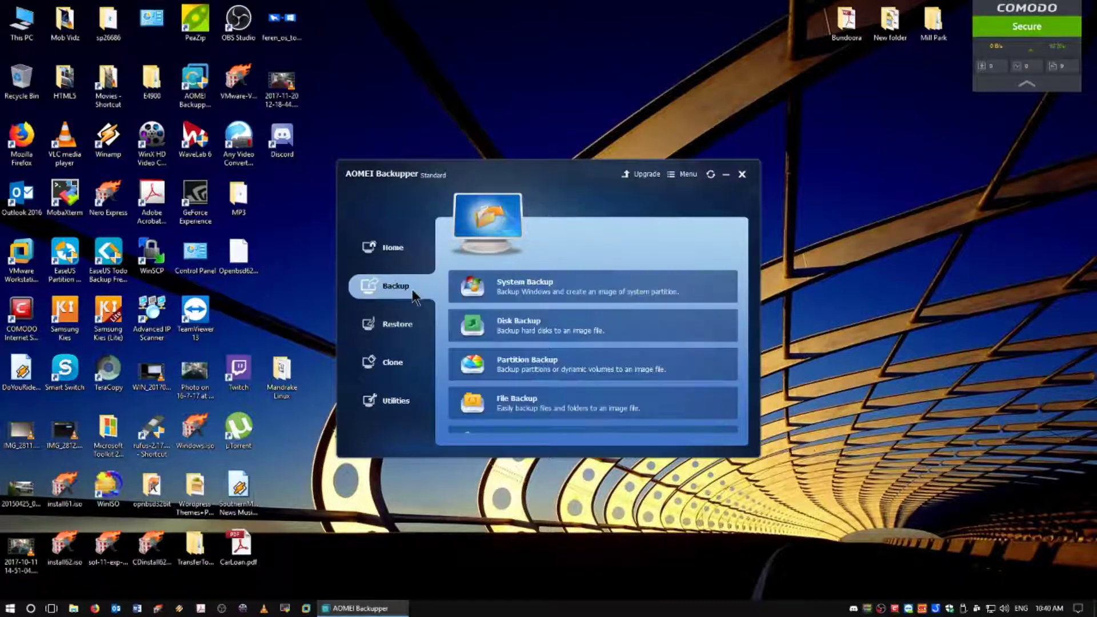
{"action": "left_click", "coordinate": [555, 410]}
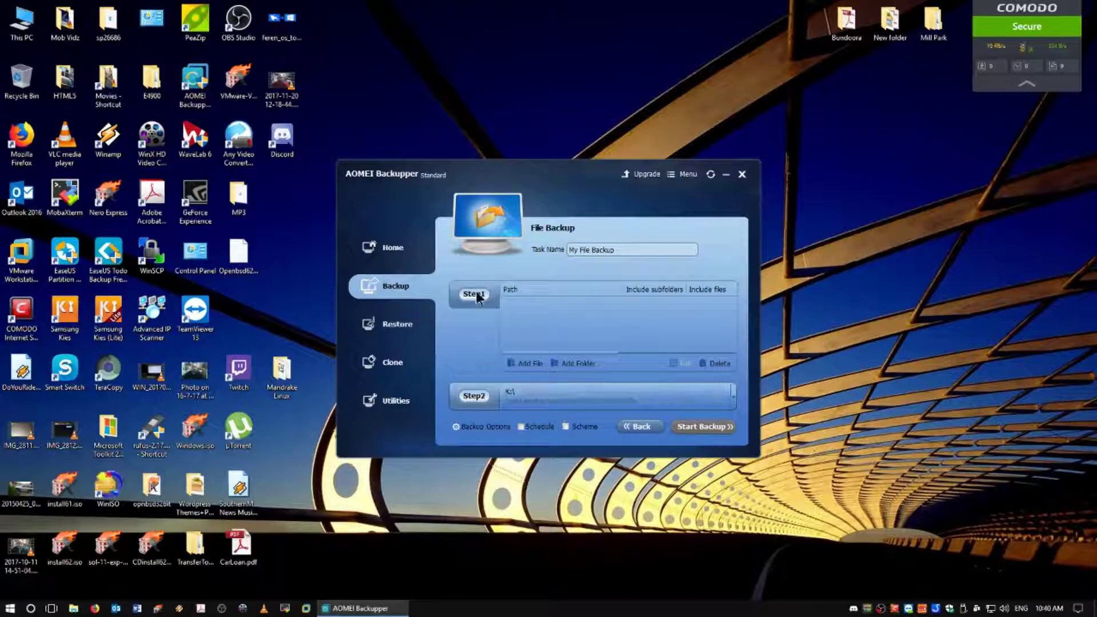
{"action": "left_click", "coordinate": [526, 362]}
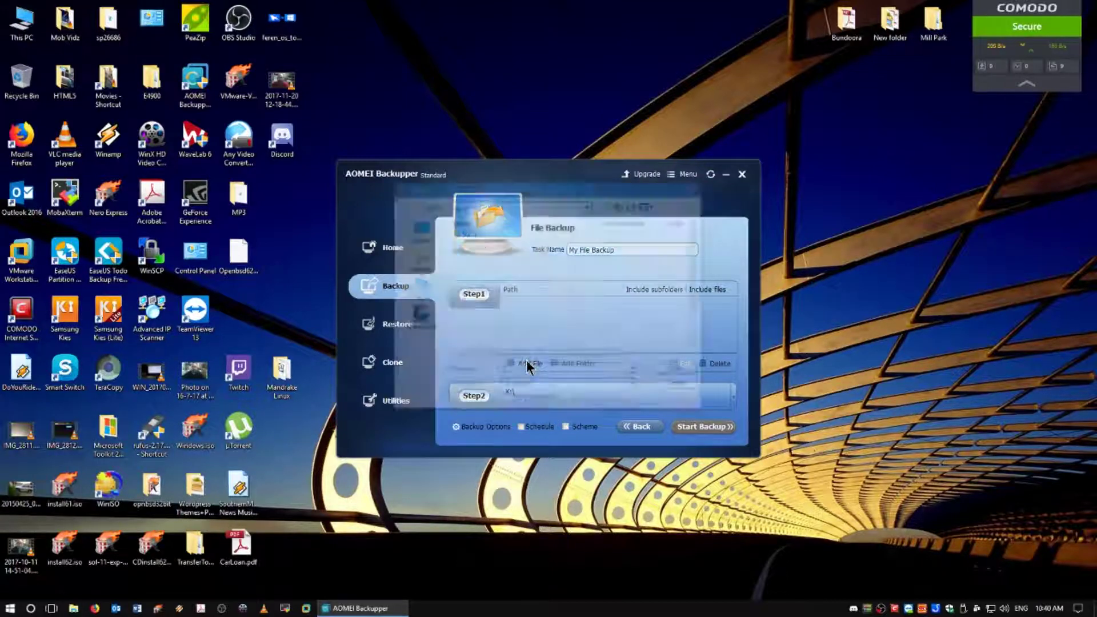
{"action": "left_click", "coordinate": [671, 387]}
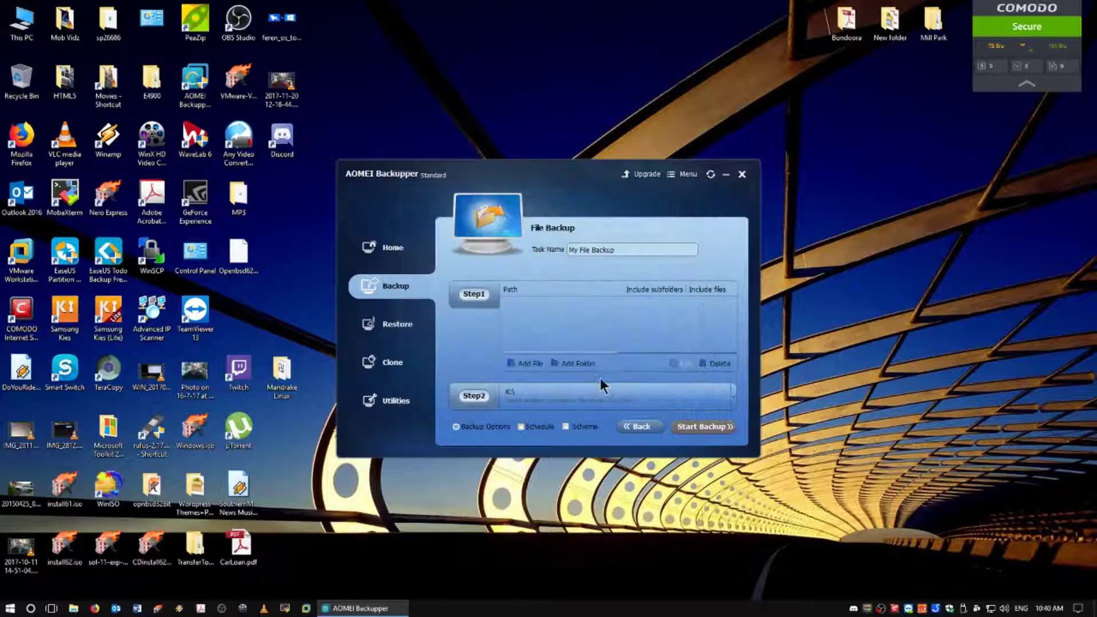
- Add the C:\Users folder, subfolders included, as the source of My File Backup
{"action": "left_click", "coordinate": [590, 363]}
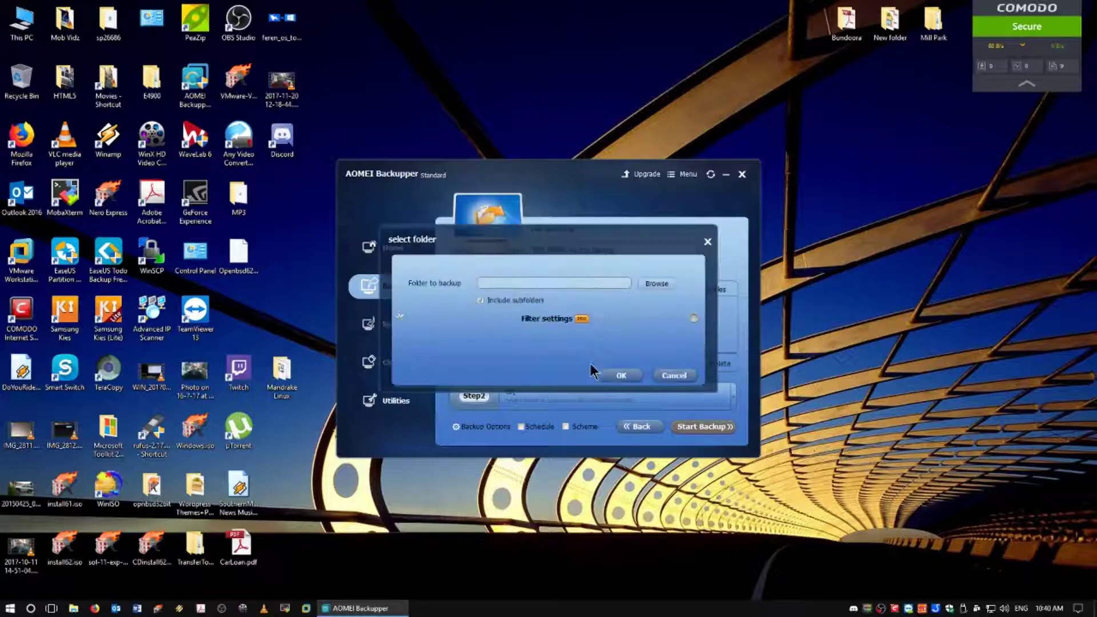
{"action": "left_click", "coordinate": [666, 283]}
{"action": "left_click", "coordinate": [419, 303]}
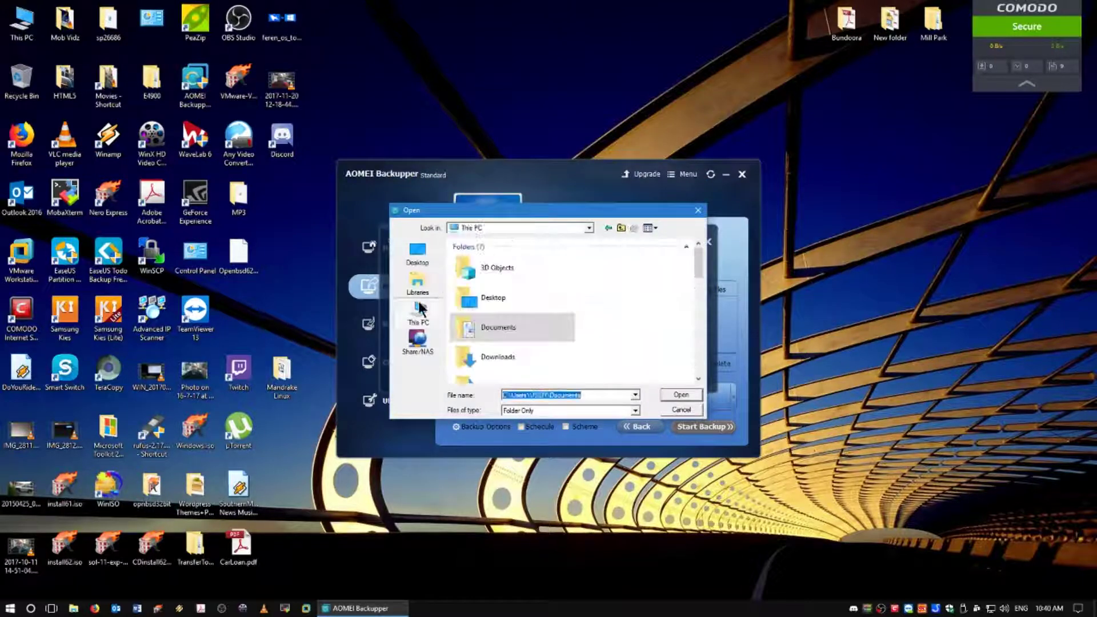
{"action": "scroll", "coordinate": [495, 326], "scroll_direction": "down", "scroll_amount": 3}
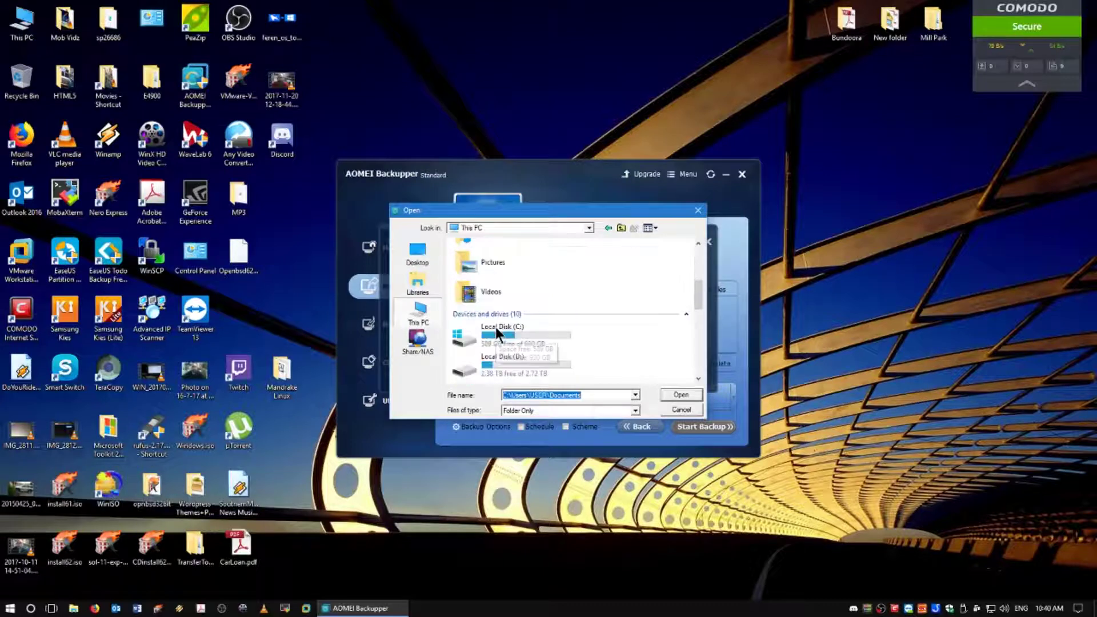
{"action": "double_click", "coordinate": [495, 324]}
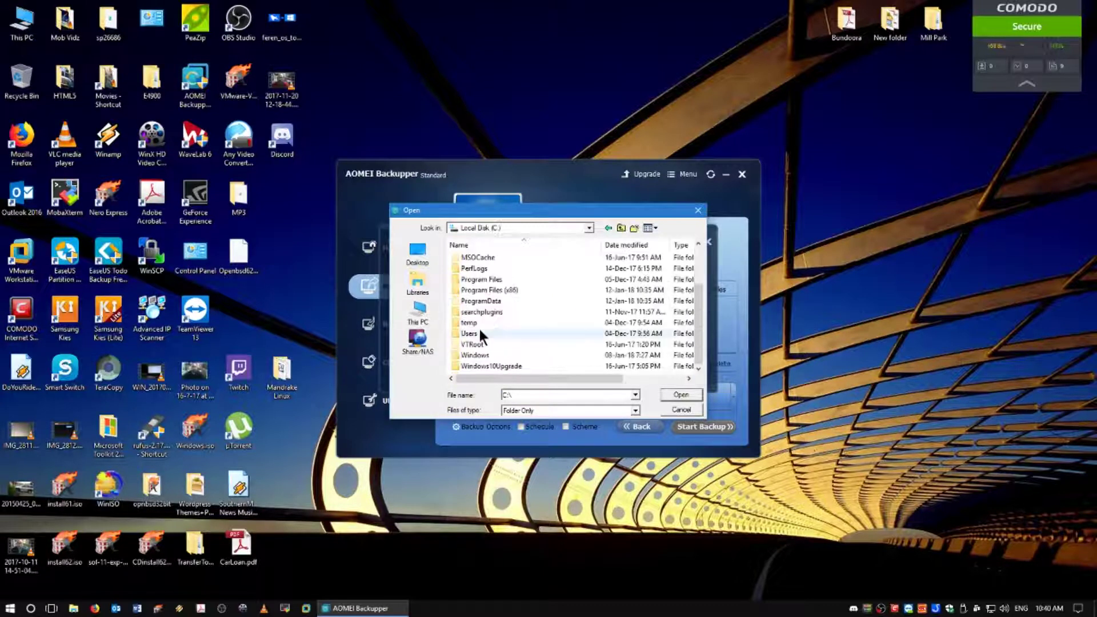
{"action": "left_click", "coordinate": [479, 331]}
{"action": "left_click", "coordinate": [679, 395]}
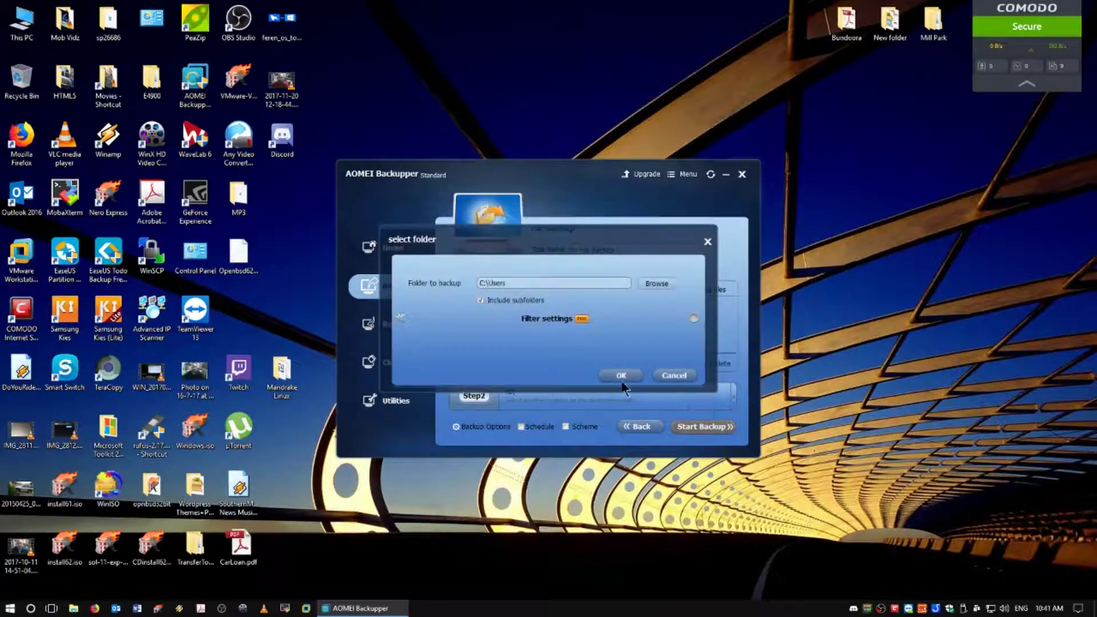
{"action": "left_click", "coordinate": [635, 374]}
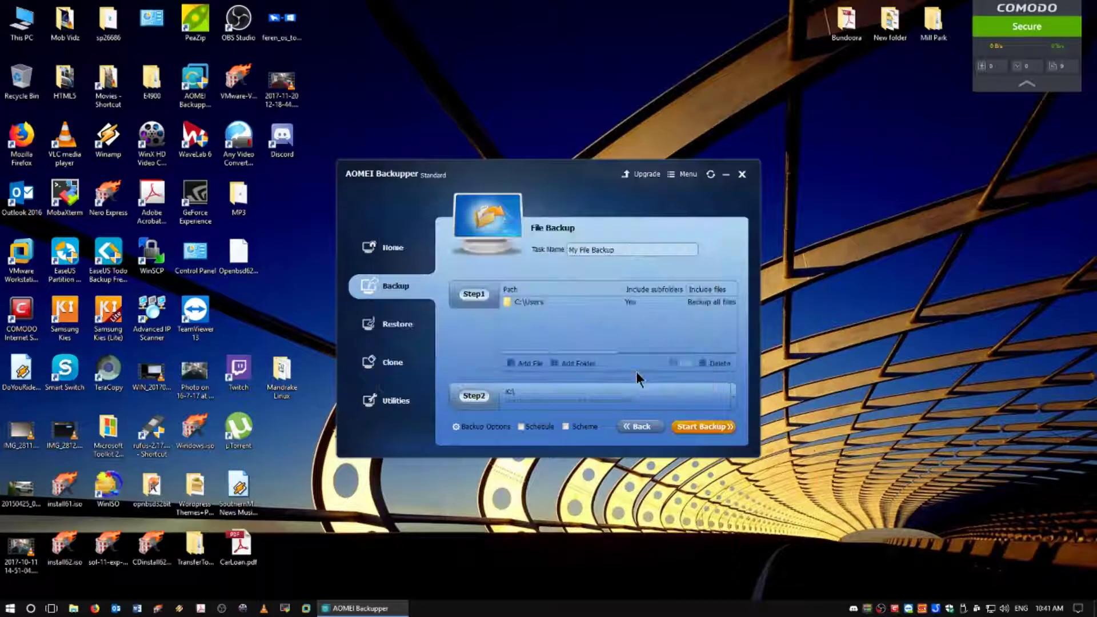
- Launch My File Backup of C:\Users and let it run from 0% progress
{"action": "left_click", "coordinate": [719, 429]}
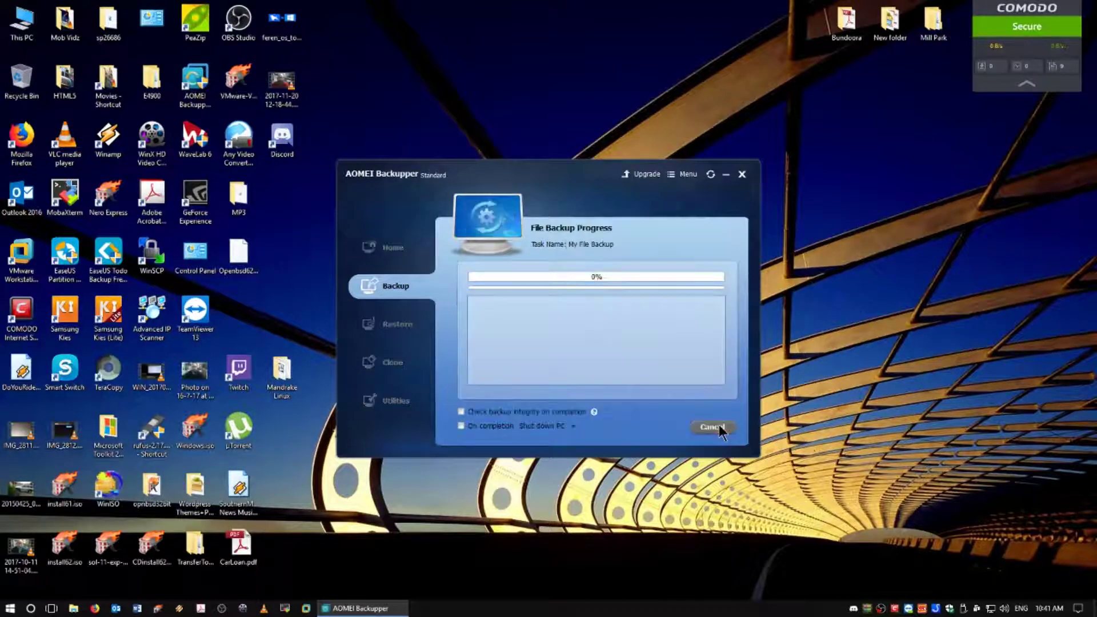